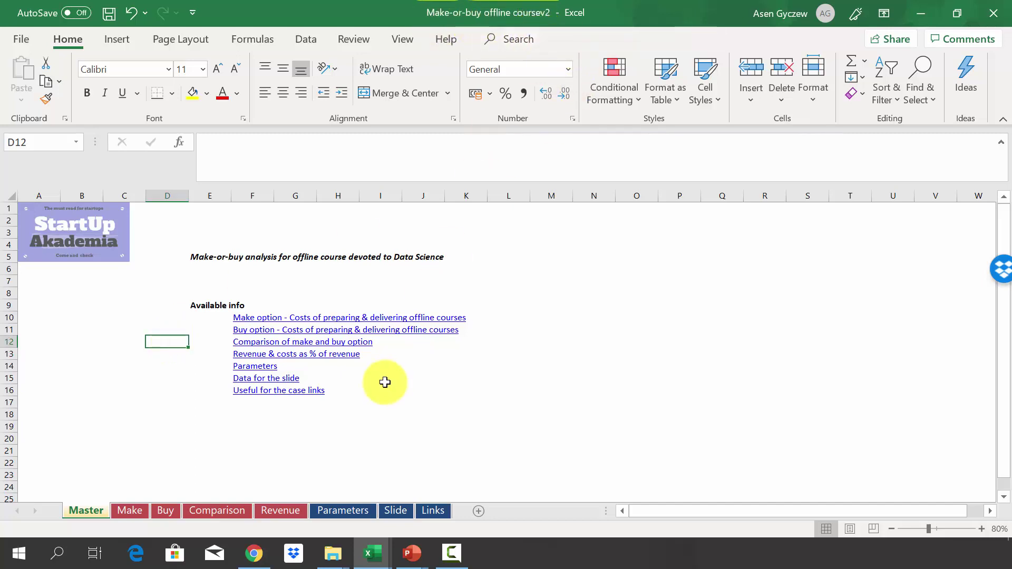
Follow the Master sheet's 'Make option - Costs of preparing & delivering offline courses' link to the Make sheet
{"action": "left_click", "coordinate": [218, 361]}
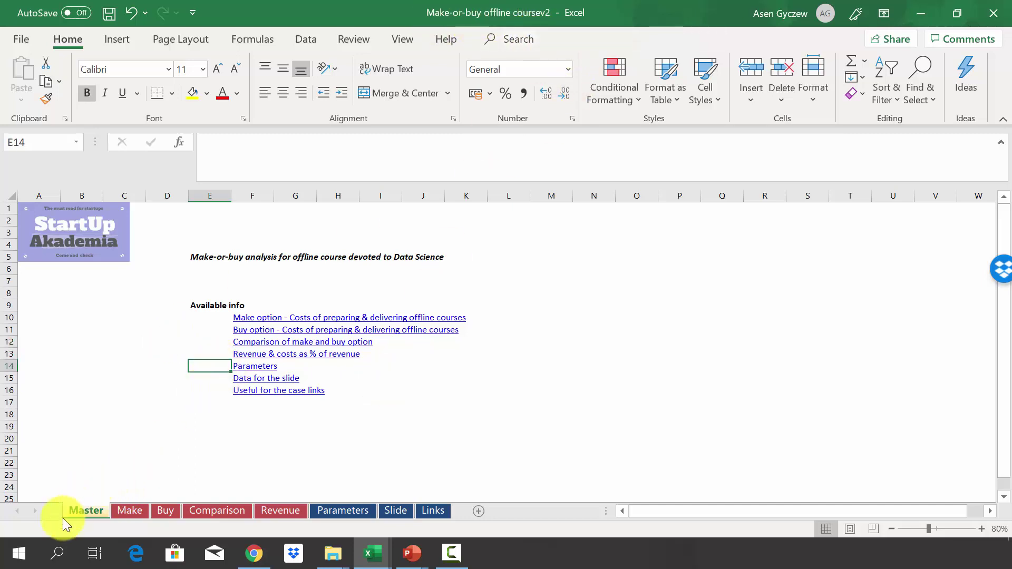
{"action": "left_click", "coordinate": [253, 195]}
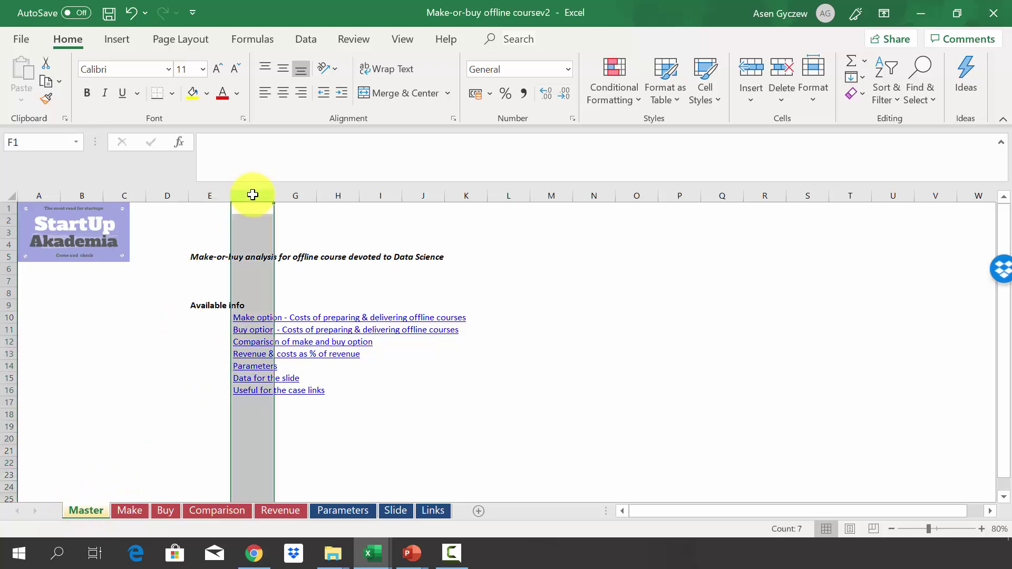
{"action": "left_click", "coordinate": [197, 324]}
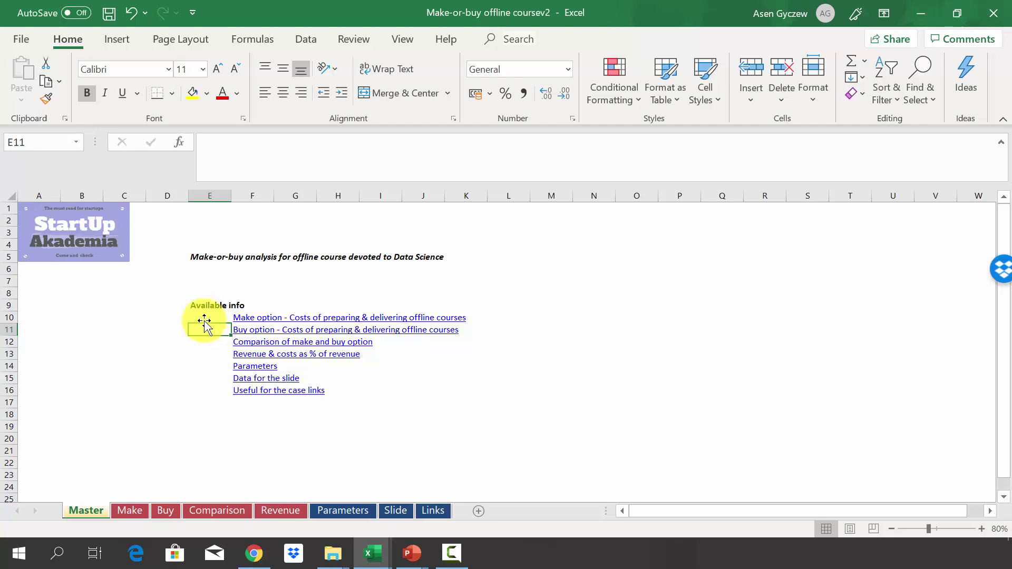
{"action": "left_click", "coordinate": [241, 320]}
{"action": "left_click", "coordinate": [241, 321]}
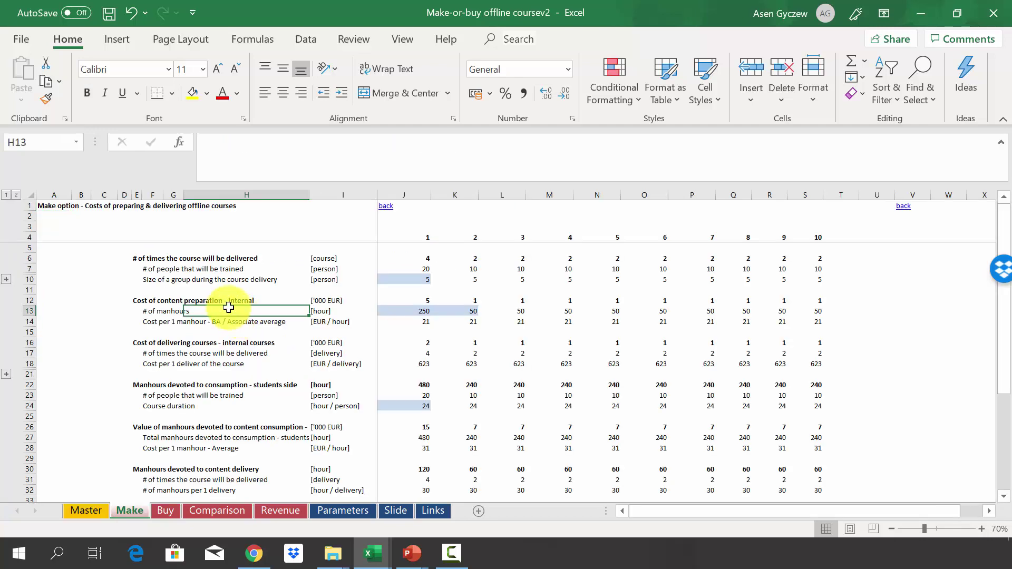
{"action": "left_click", "coordinate": [34, 257]}
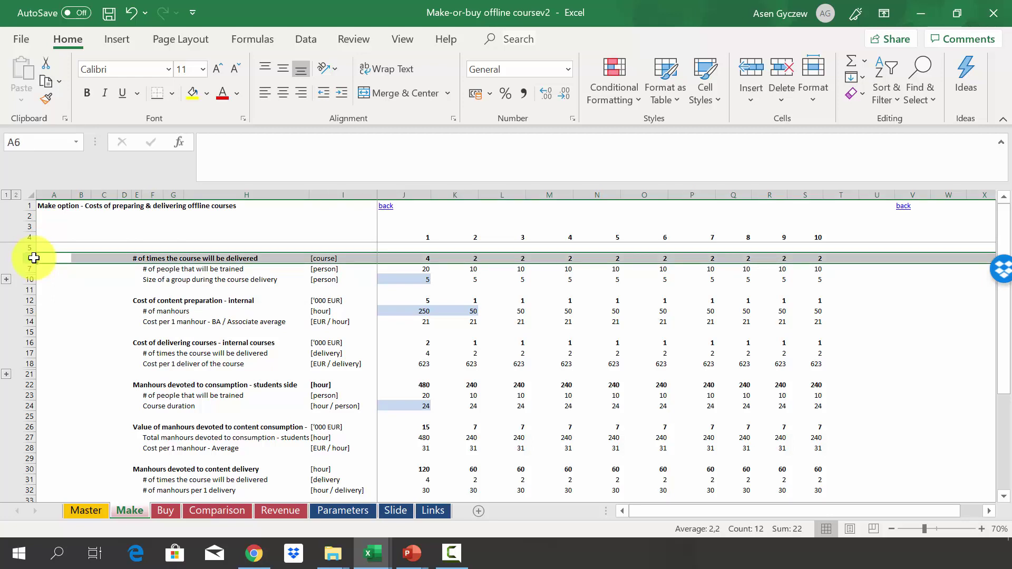
{"action": "left_click", "coordinate": [400, 258]}
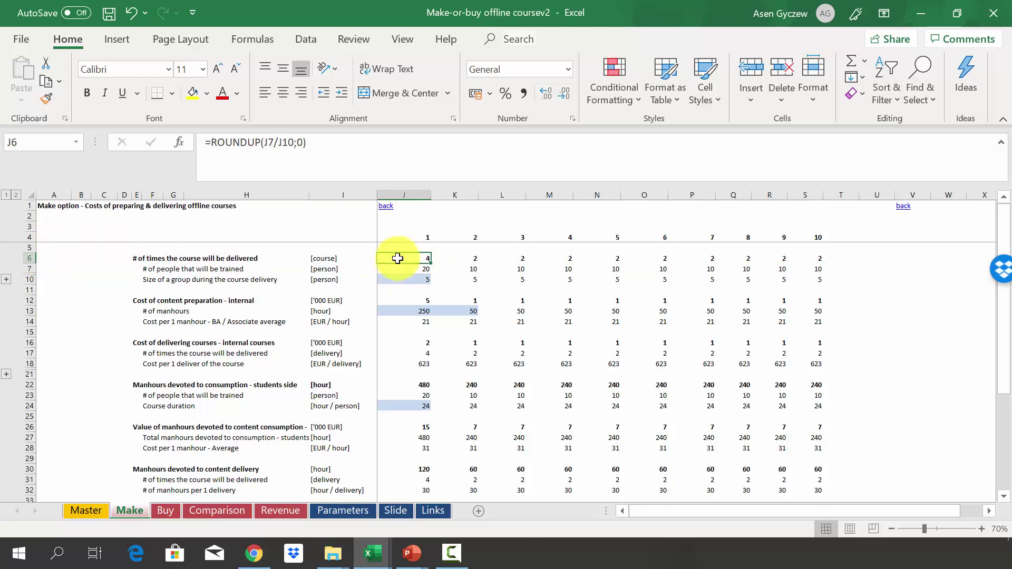
{"action": "left_click", "coordinate": [422, 194]}
{"action": "left_click", "coordinate": [417, 255]}
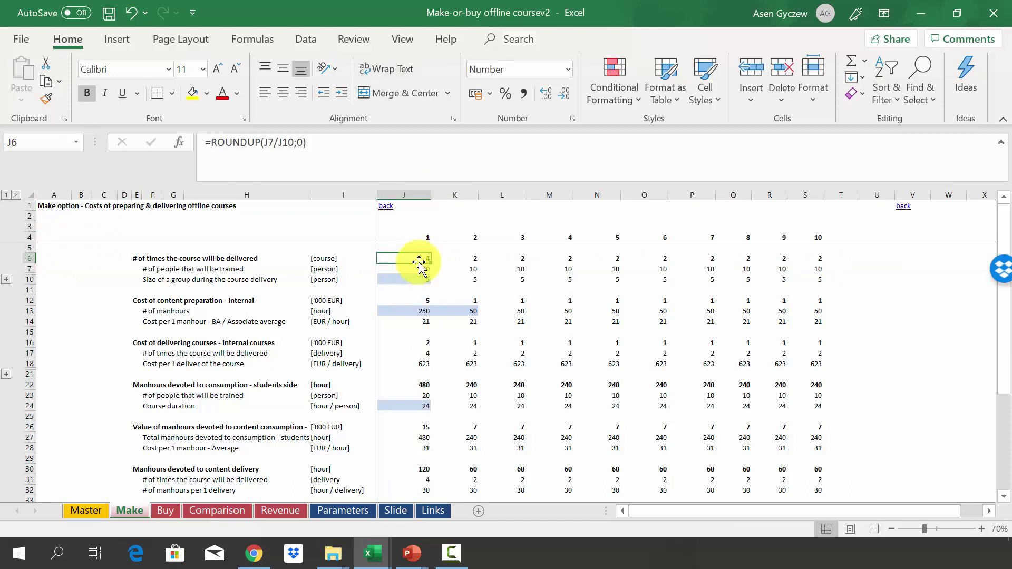
{"action": "left_click", "coordinate": [452, 259]}
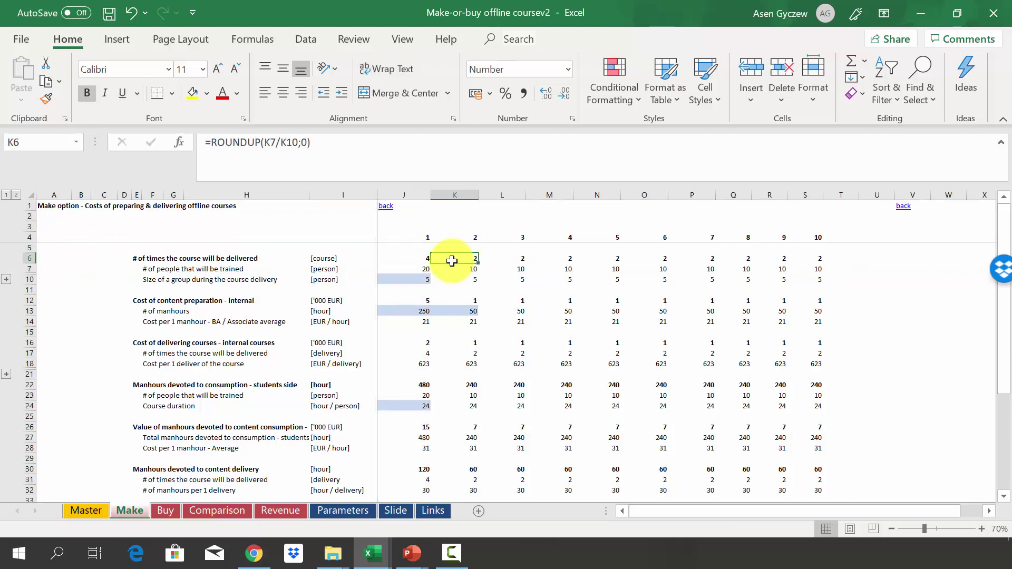
{"action": "left_click", "coordinate": [461, 195]}
{"action": "left_click", "coordinate": [463, 258]}
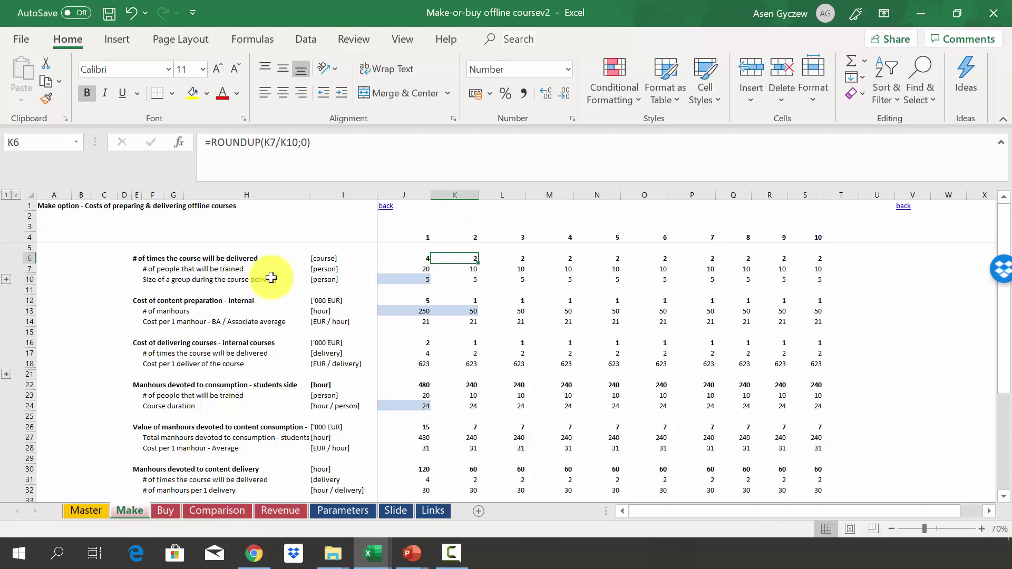
{"action": "left_click", "coordinate": [26, 280]}
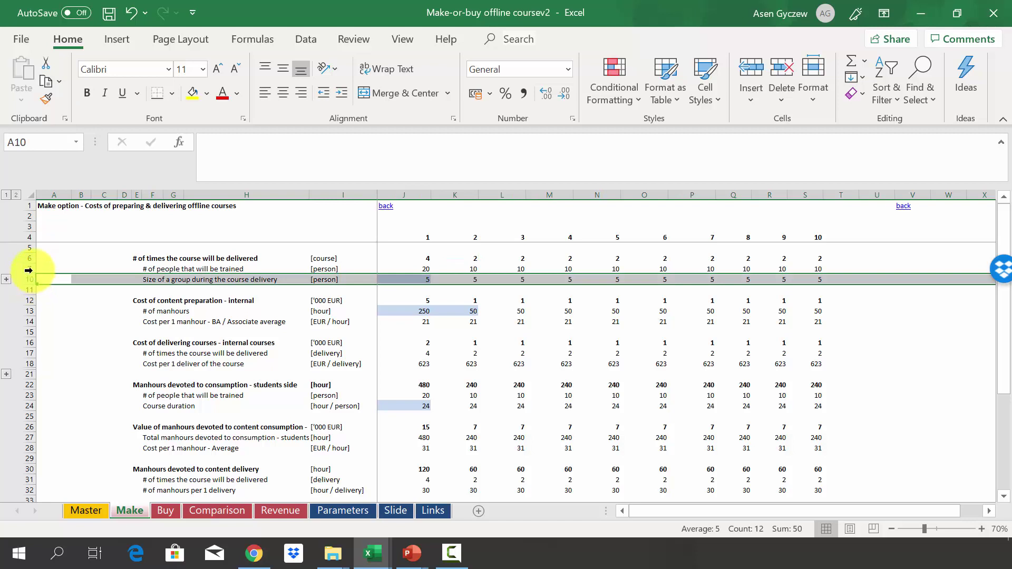
{"action": "left_click", "coordinate": [32, 269]}
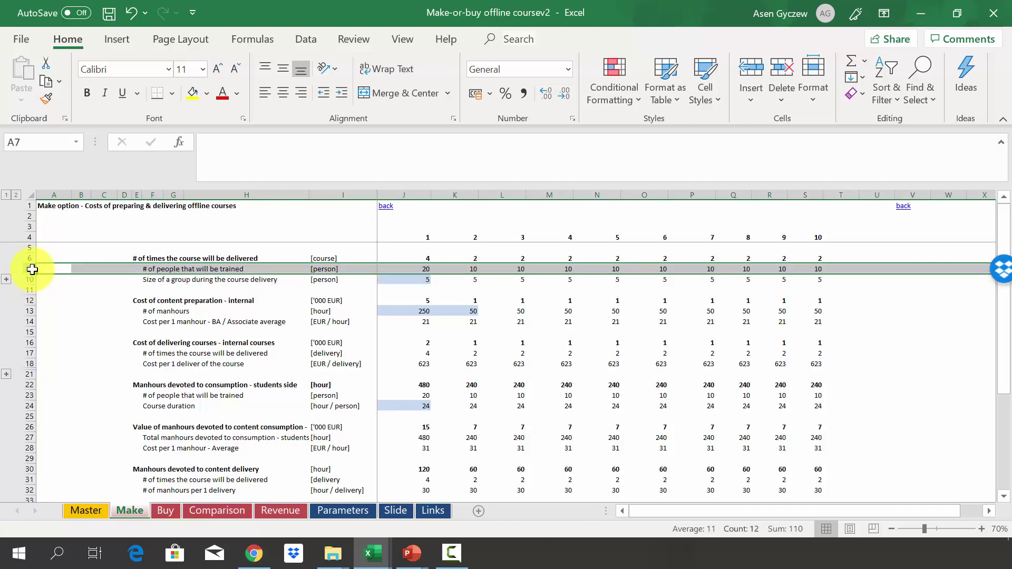
{"action": "left_click", "coordinate": [7, 280]}
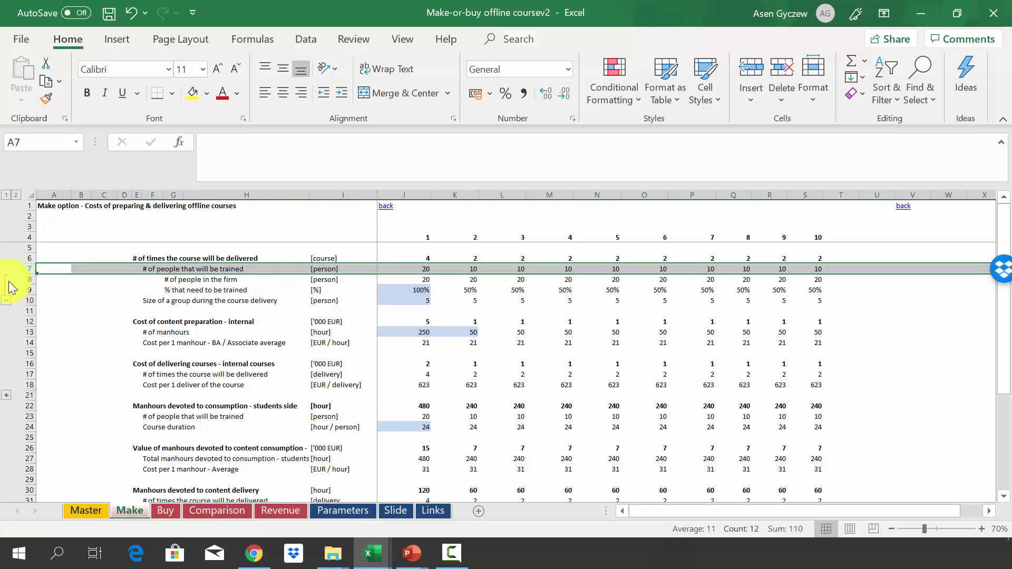
{"action": "left_click", "coordinate": [403, 271]}
{"action": "key", "text": "Down"}
{"action": "key", "text": "Down"}
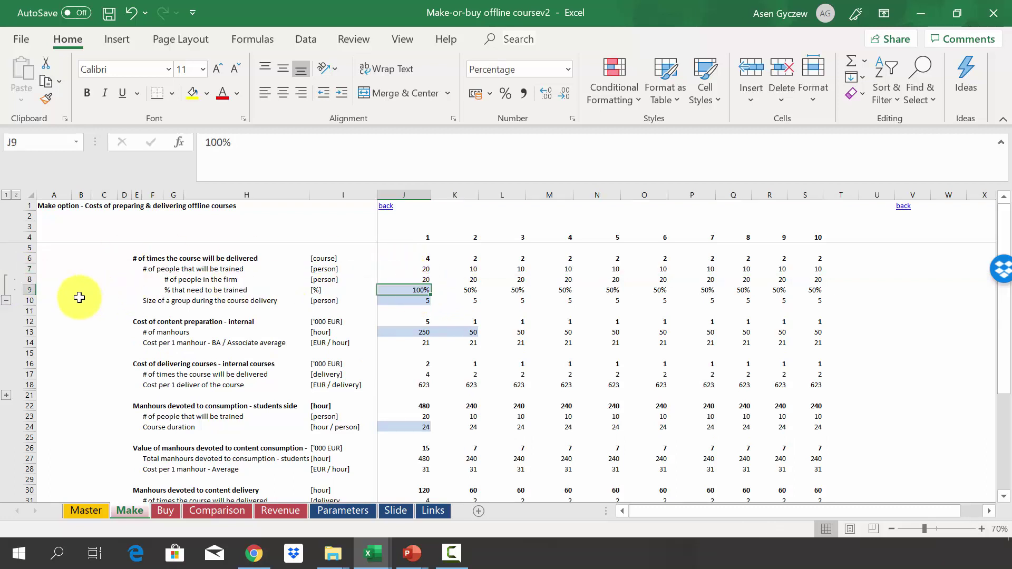
{"action": "left_click", "coordinate": [29, 289]}
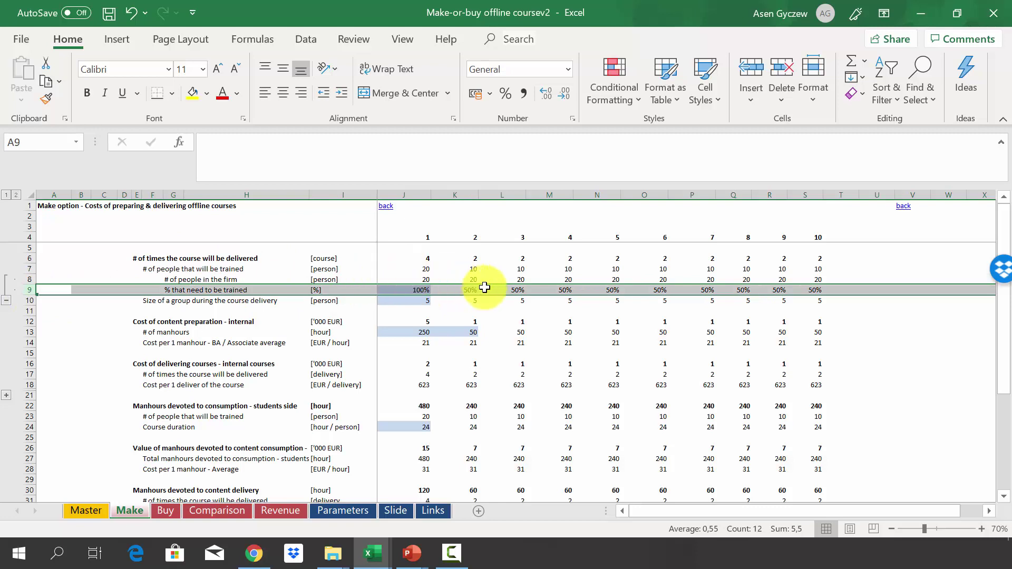
{"action": "left_click", "coordinate": [464, 290]}
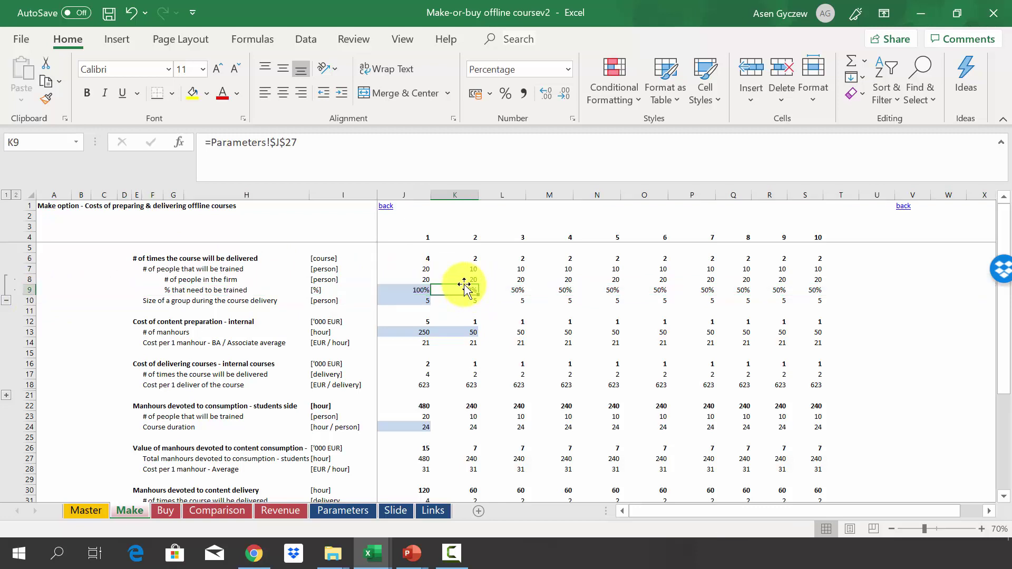
{"action": "left_click", "coordinate": [461, 278]}
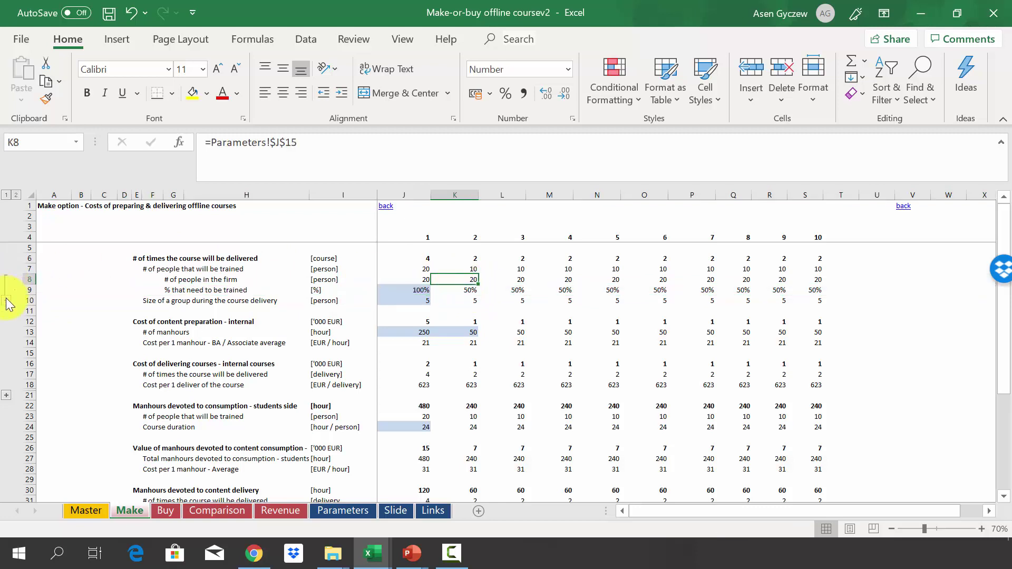
{"action": "left_click", "coordinate": [7, 303]}
{"action": "left_click", "coordinate": [469, 270]}
{"action": "left_click", "coordinate": [457, 257]}
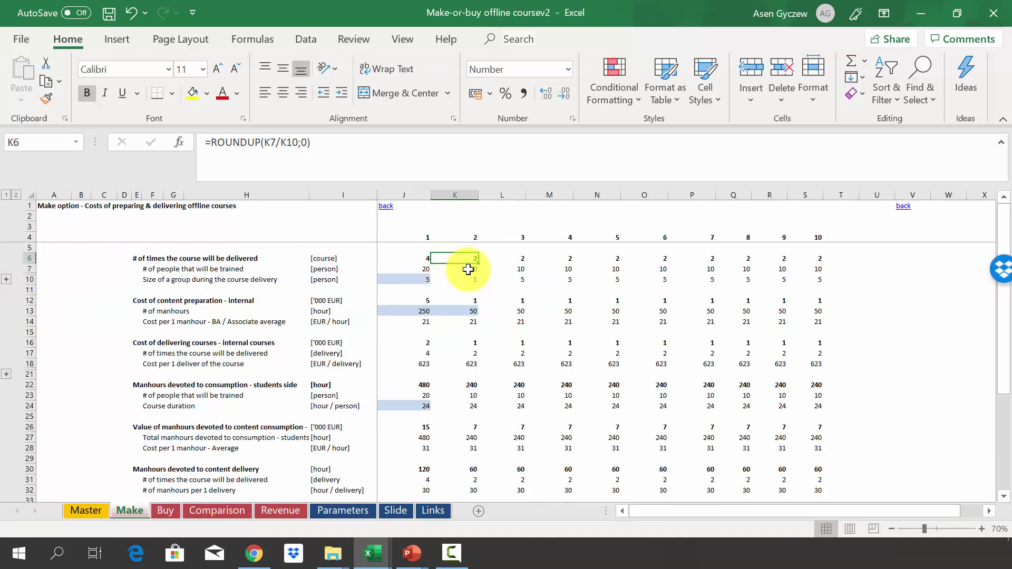
{"action": "left_click", "coordinate": [463, 268]}
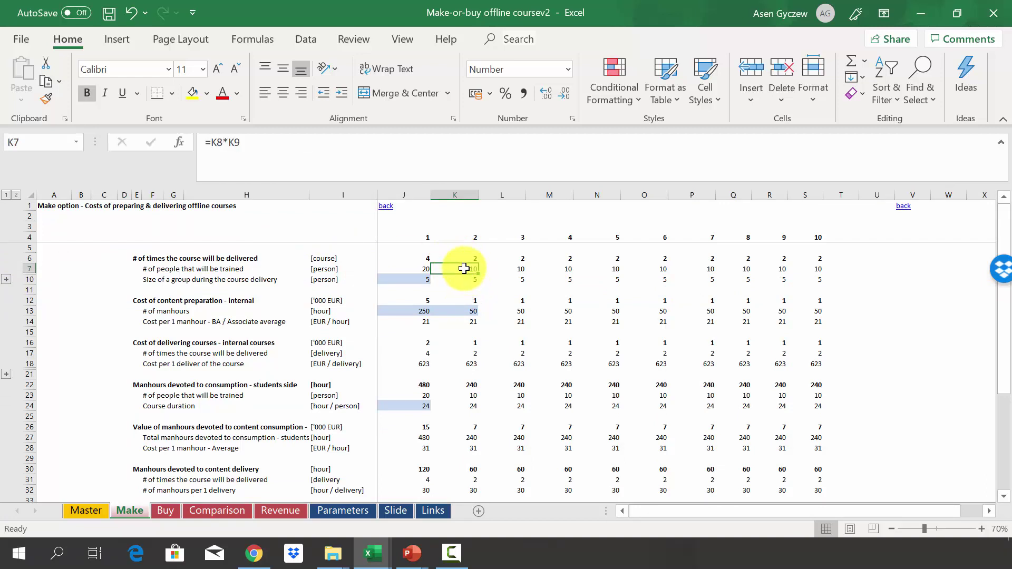
{"action": "left_click", "coordinate": [232, 292]}
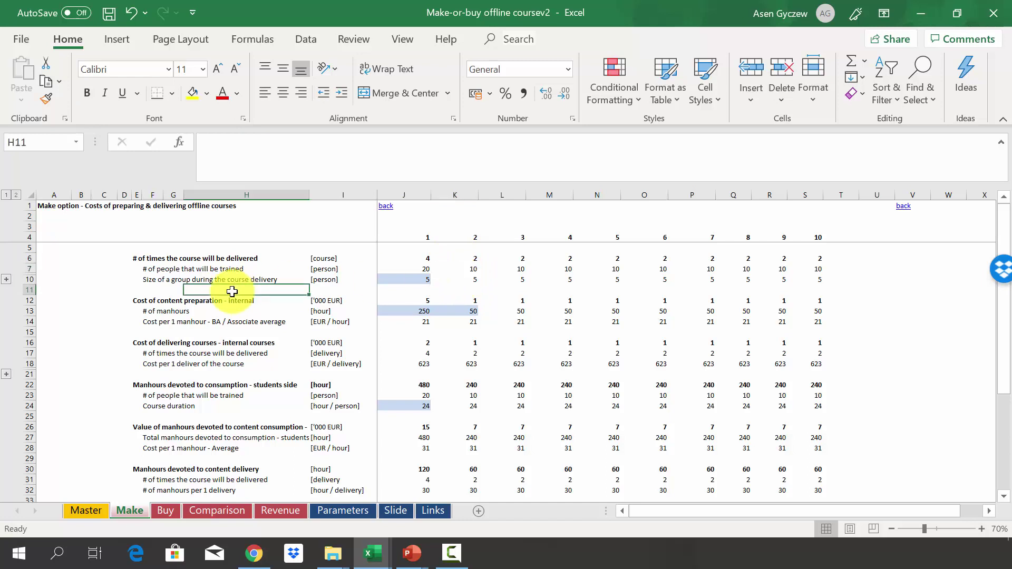
{"action": "left_click", "coordinate": [30, 301]}
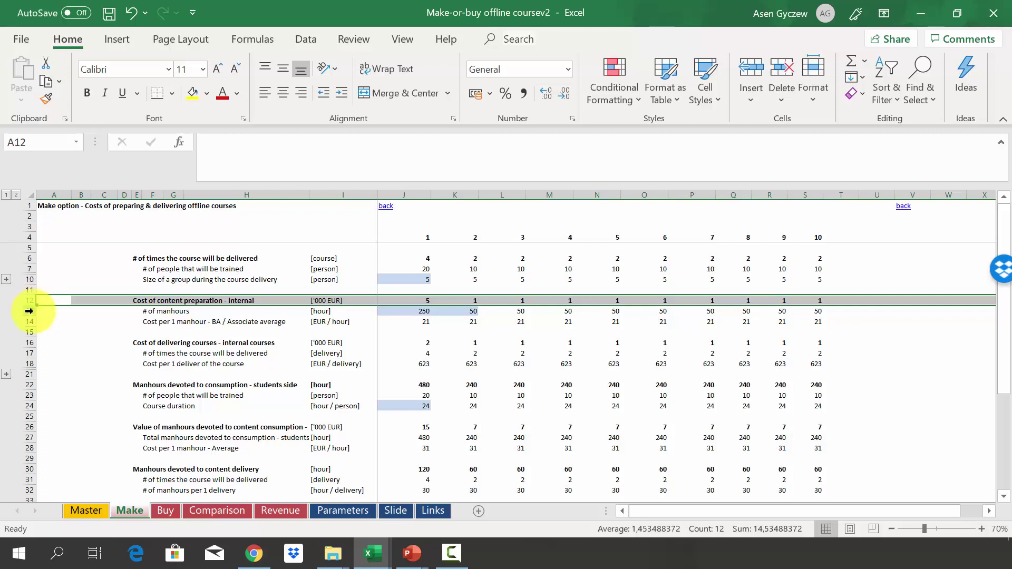
{"action": "left_click", "coordinate": [33, 311]}
{"action": "left_click", "coordinate": [406, 311]}
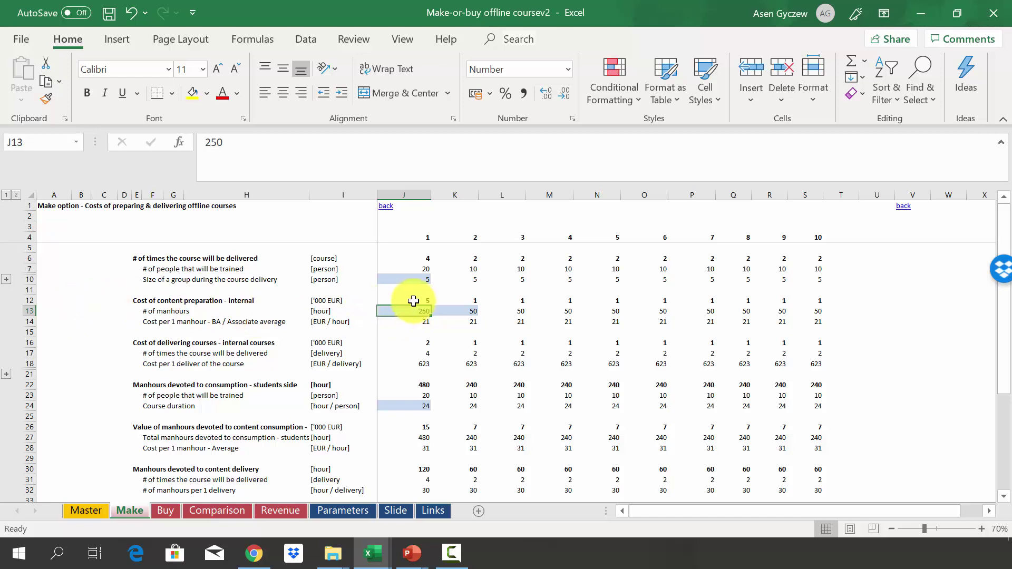
{"action": "left_click", "coordinate": [458, 309]}
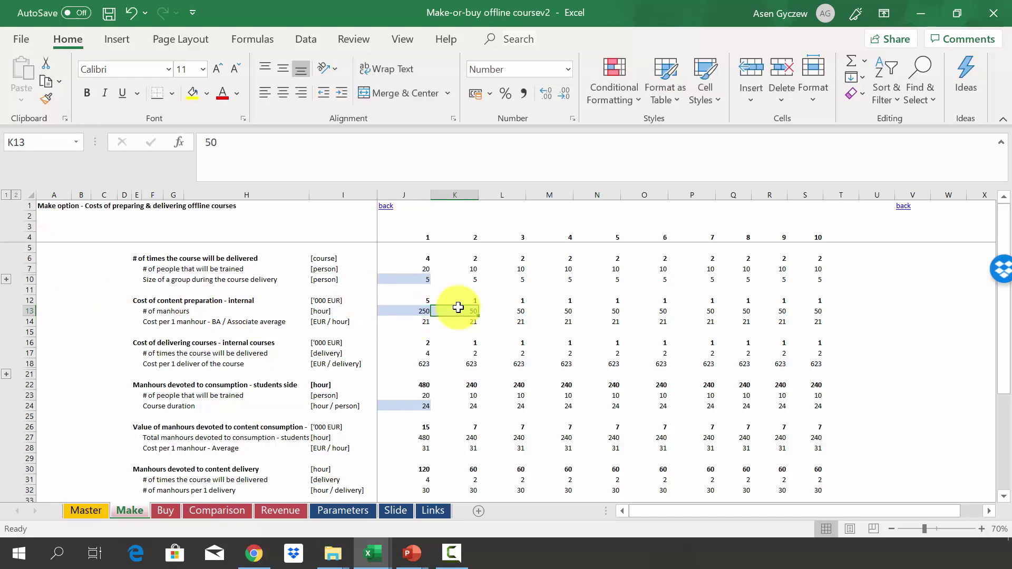
{"action": "left_click_drag", "start_coordinate": [32, 327], "coordinate": [30, 324]}
{"action": "left_click", "coordinate": [30, 321]}
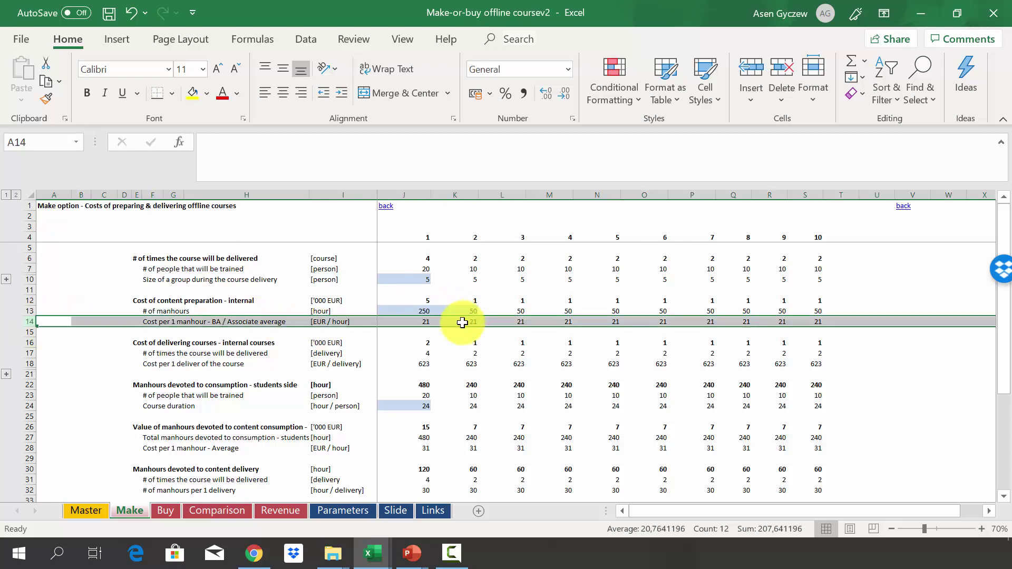
{"action": "left_click", "coordinate": [416, 319]}
{"action": "left_click", "coordinate": [397, 297]}
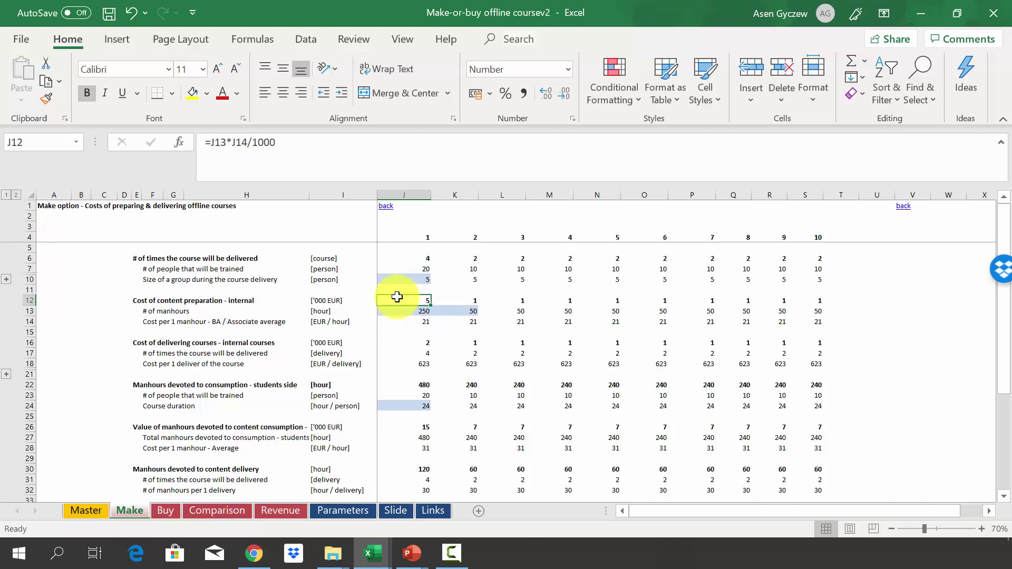
{"action": "left_click", "coordinate": [461, 298]}
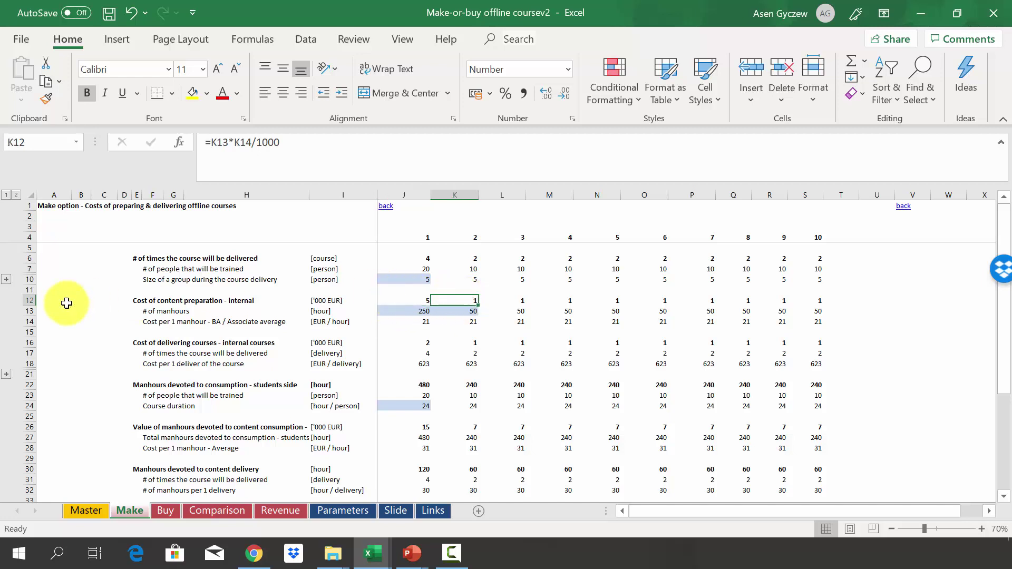
{"action": "left_click", "coordinate": [30, 300]}
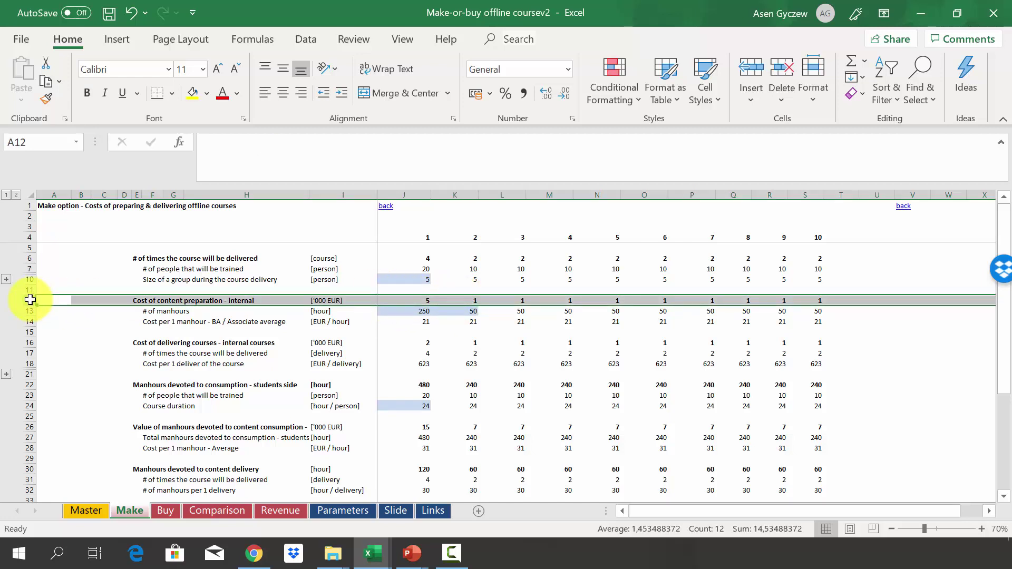
{"action": "left_click", "coordinate": [30, 342]}
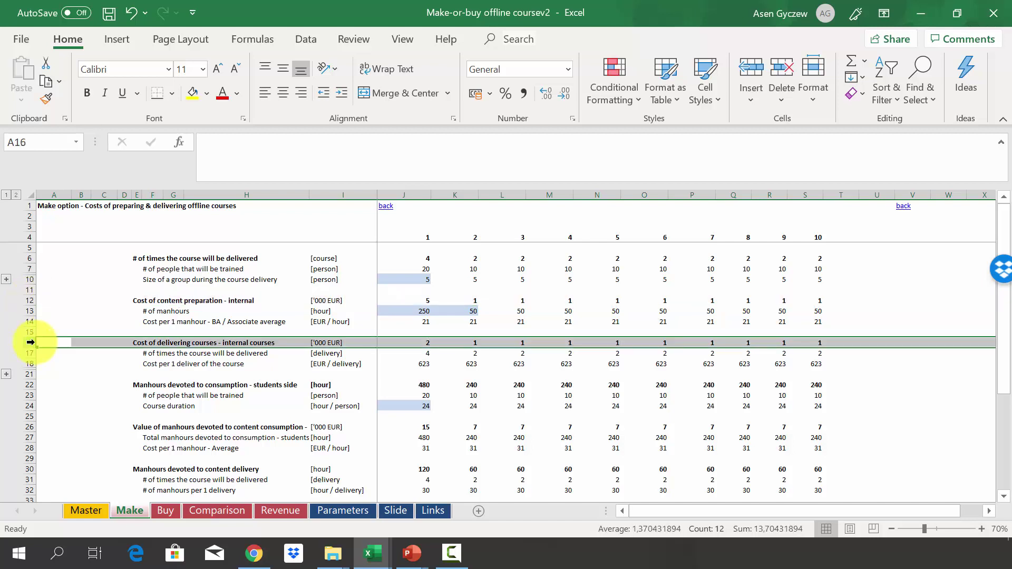
{"action": "left_click", "coordinate": [33, 353]}
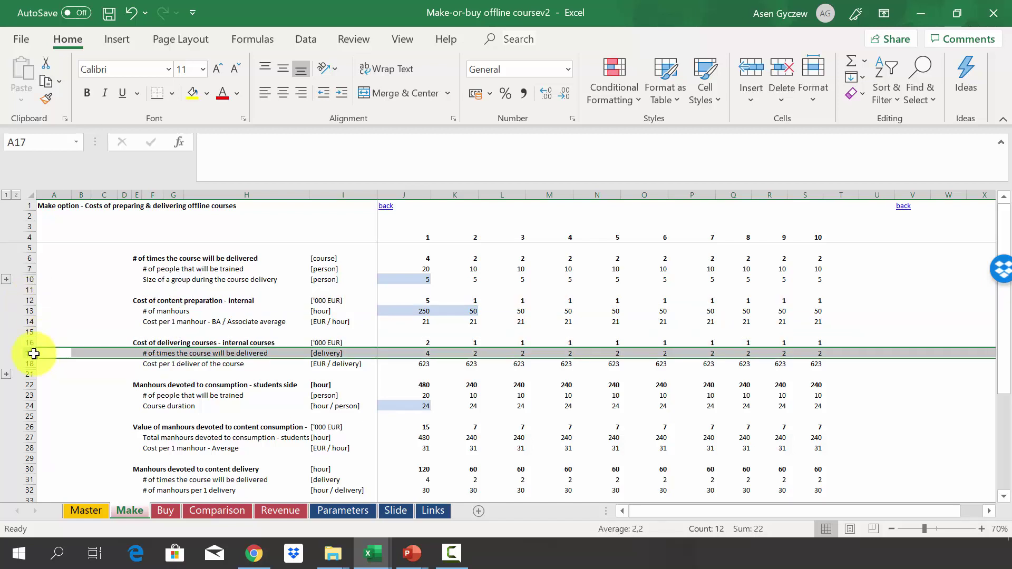
{"action": "left_click", "coordinate": [417, 352]}
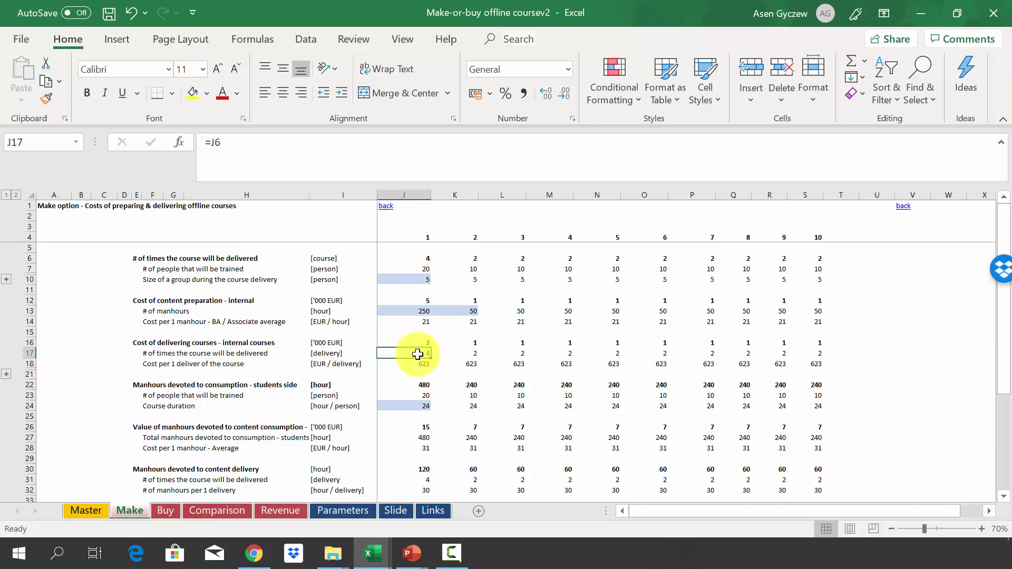
{"action": "left_click", "coordinate": [445, 356]}
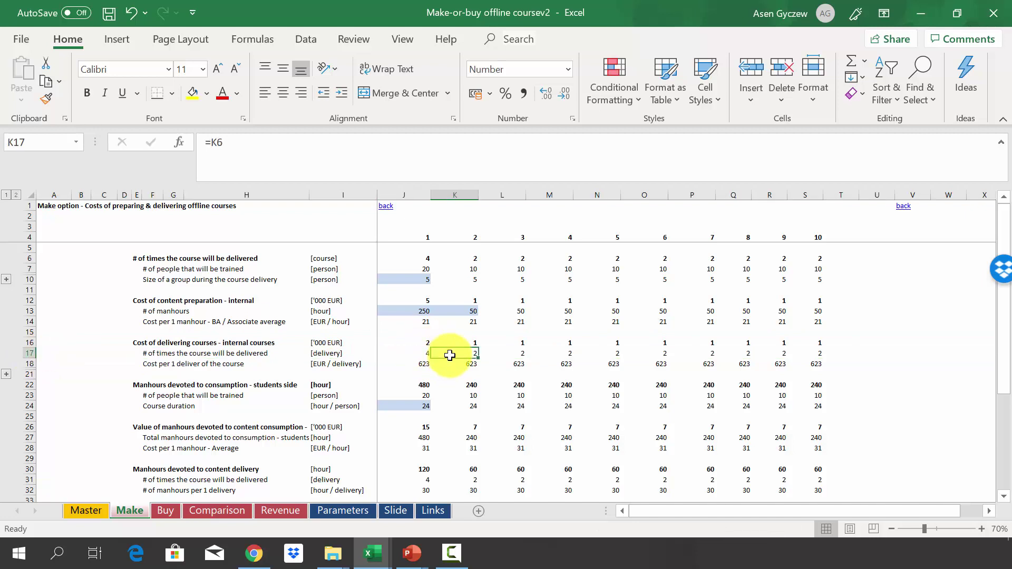
{"action": "left_click", "coordinate": [26, 352]}
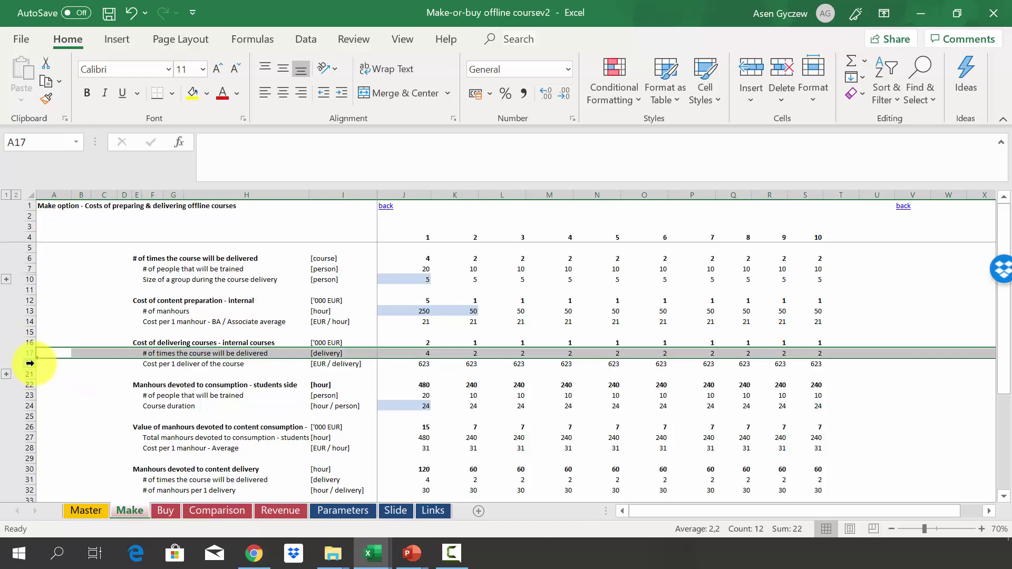
{"action": "left_click", "coordinate": [30, 363]}
{"action": "left_click", "coordinate": [6, 374]}
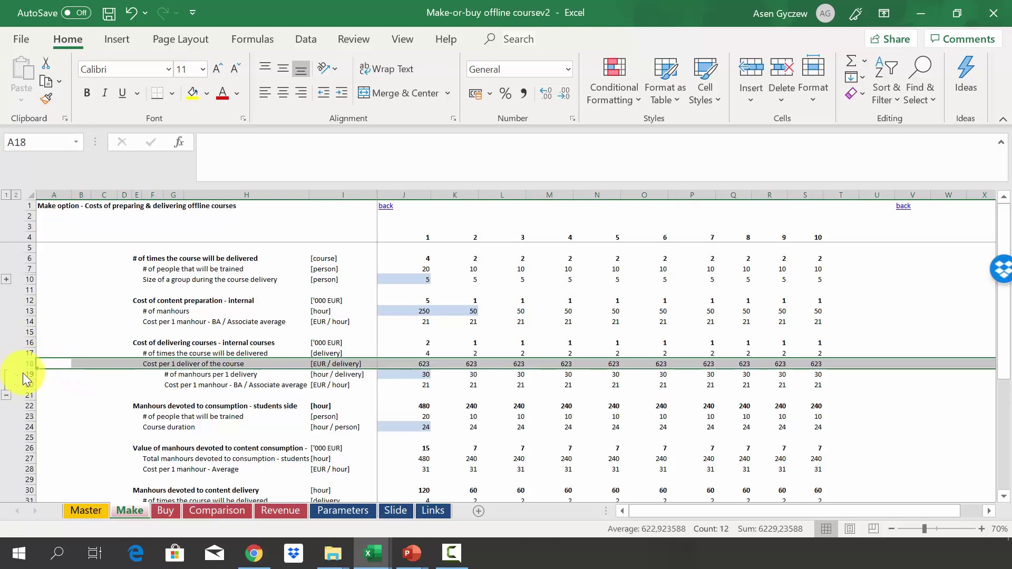
{"action": "left_click", "coordinate": [27, 374]}
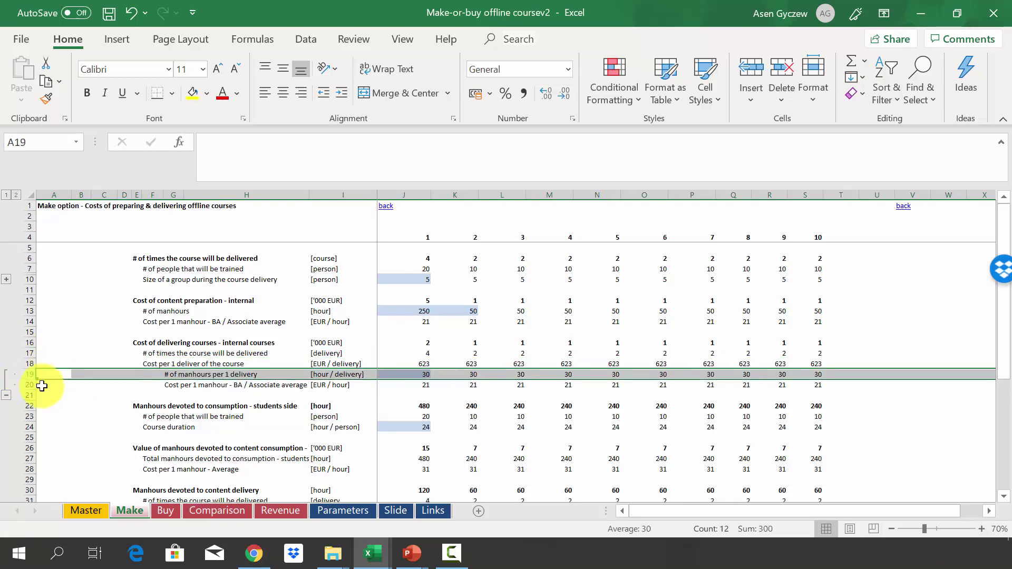
{"action": "left_click", "coordinate": [25, 384]}
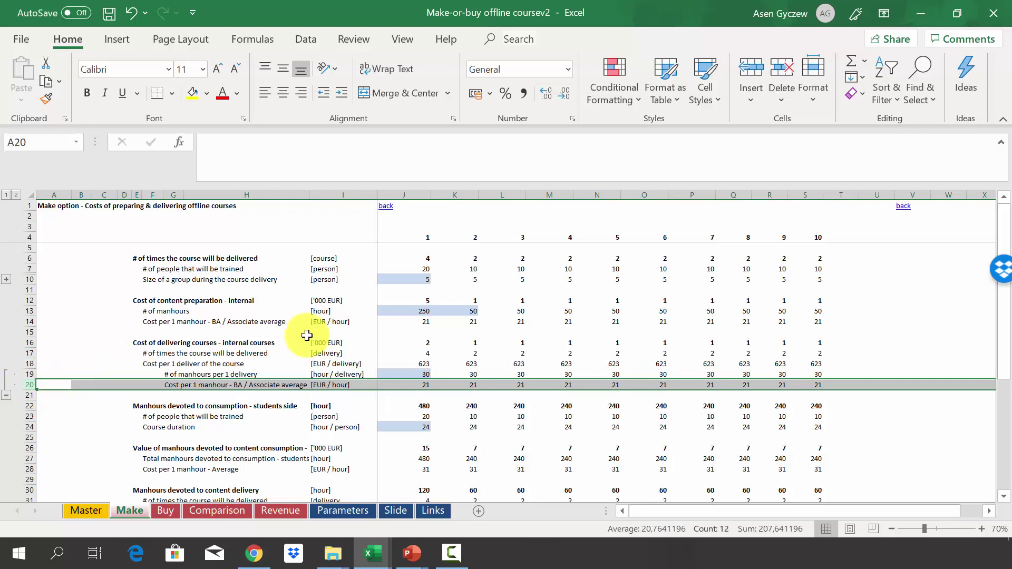
{"action": "left_click", "coordinate": [417, 364]}
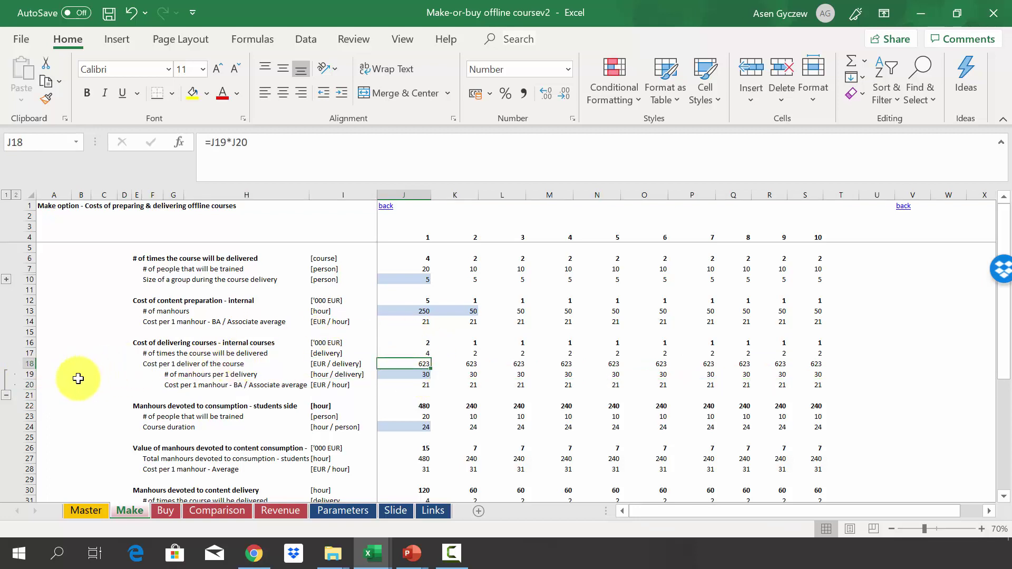
{"action": "left_click", "coordinate": [6, 395]}
{"action": "left_click", "coordinate": [226, 372]}
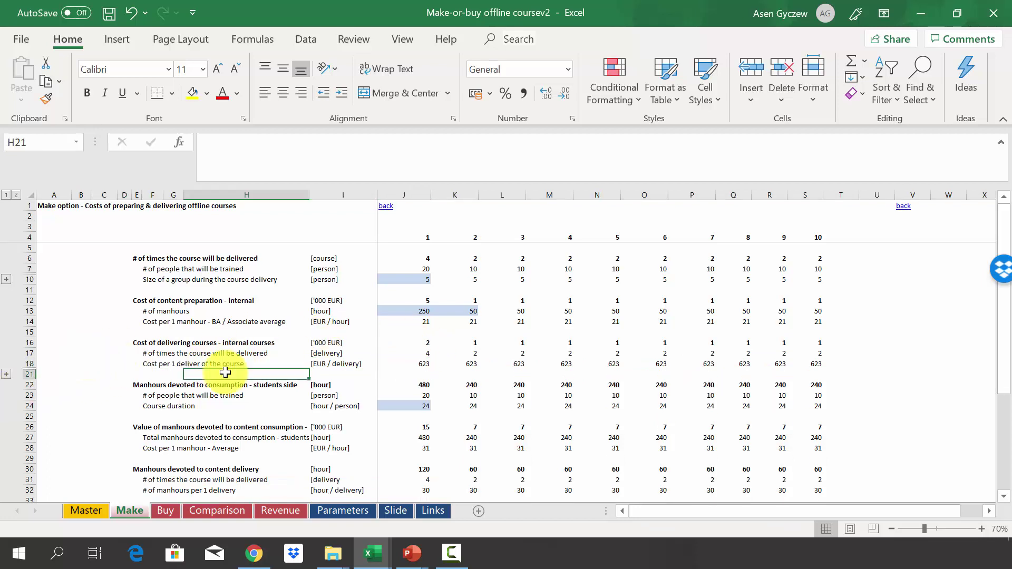
{"action": "left_click", "coordinate": [143, 389]}
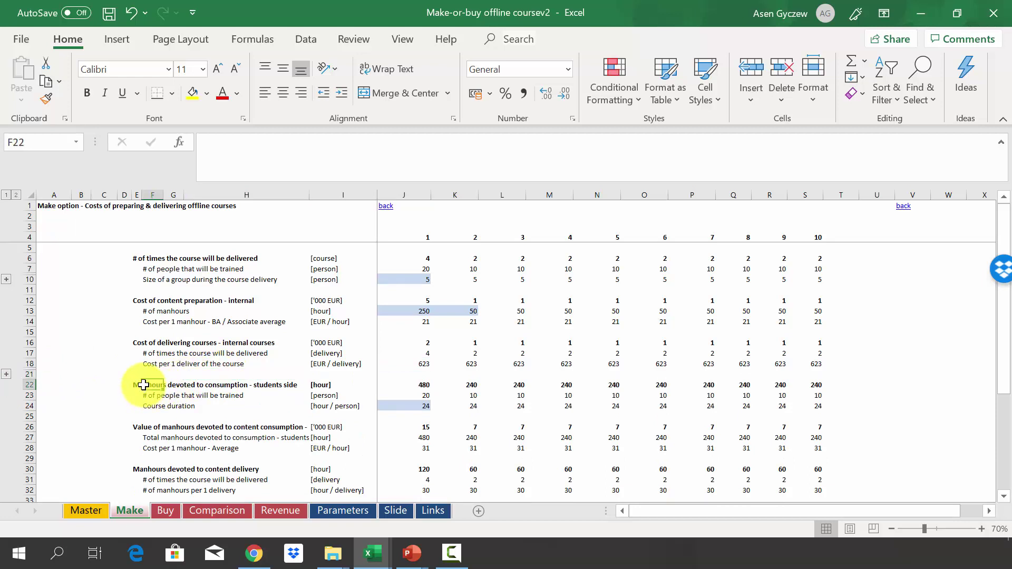
{"action": "left_click", "coordinate": [21, 384]}
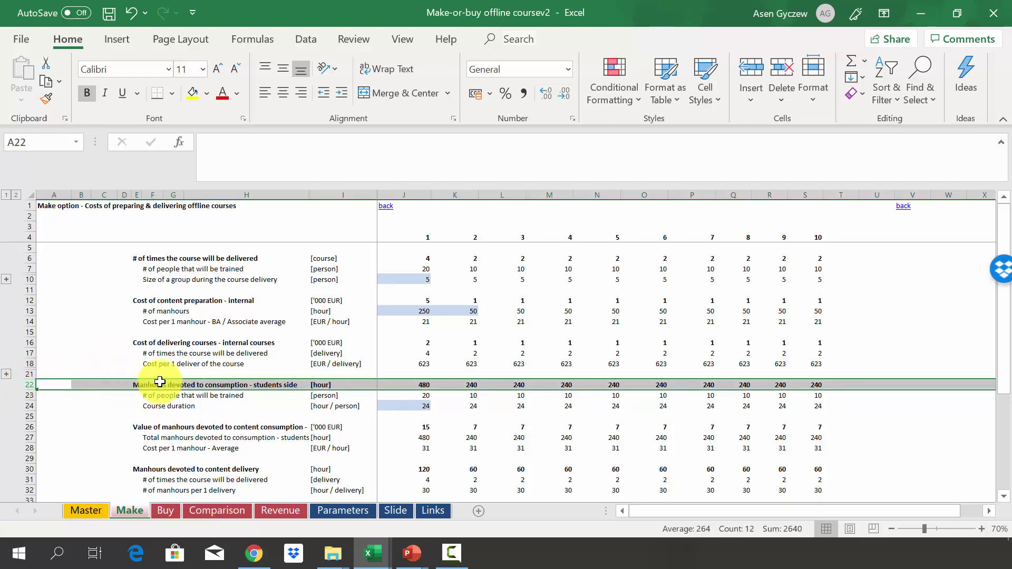
{"action": "left_click", "coordinate": [396, 384]}
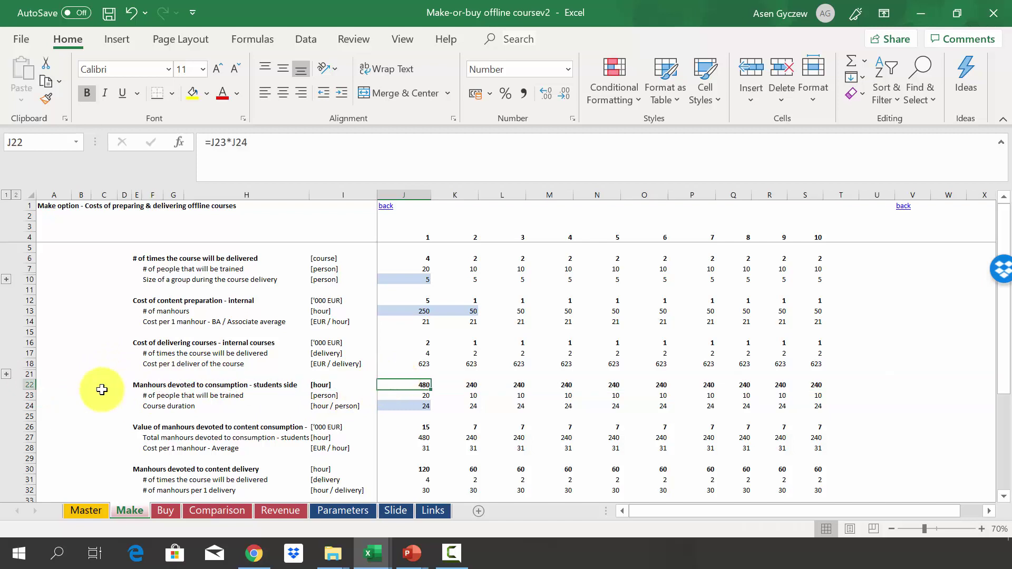
{"action": "left_click", "coordinate": [33, 394]}
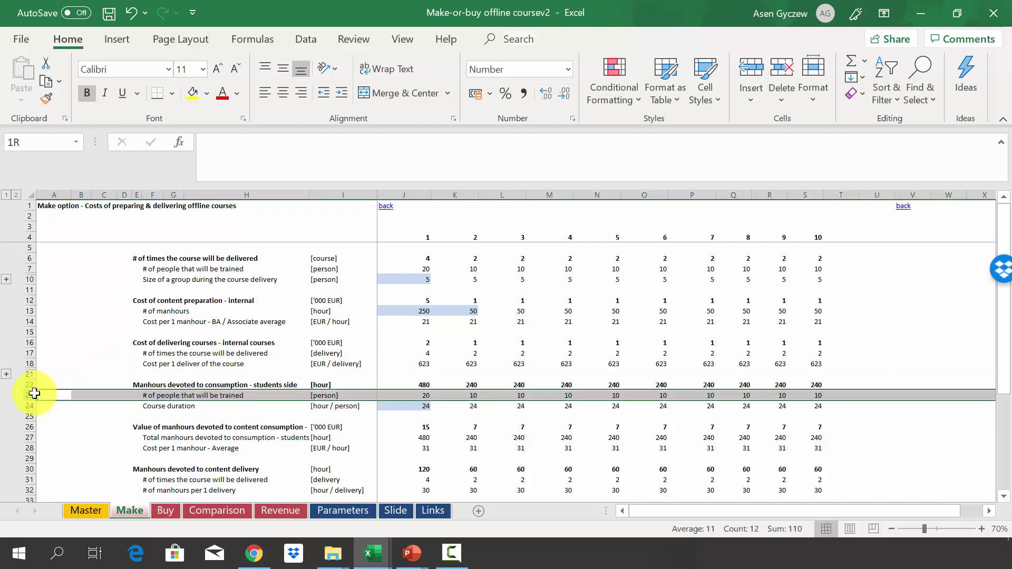
{"action": "left_click", "coordinate": [402, 397]}
{"action": "left_click", "coordinate": [405, 410]}
{"action": "left_click", "coordinate": [464, 385]}
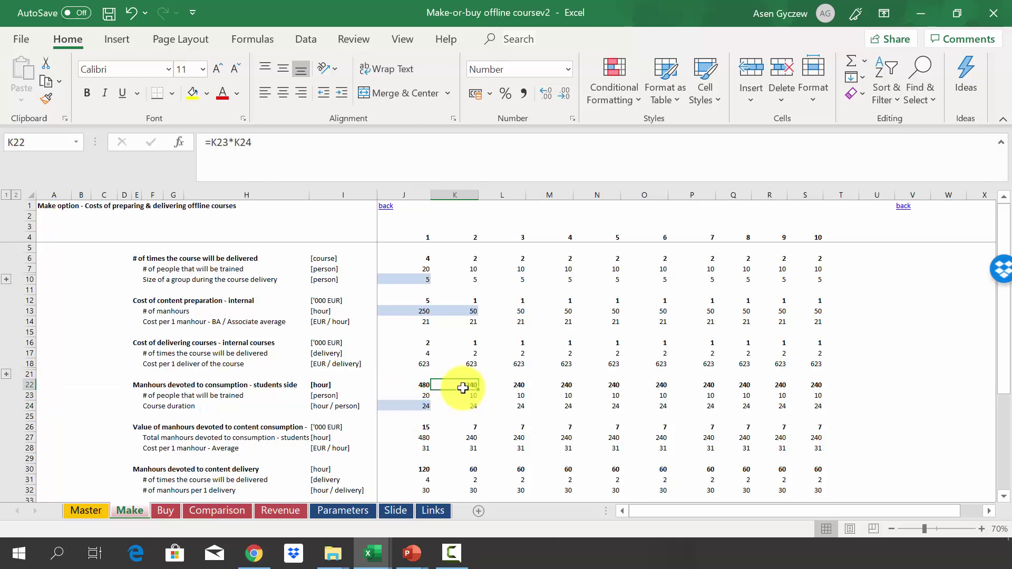
{"action": "left_click", "coordinate": [471, 194]}
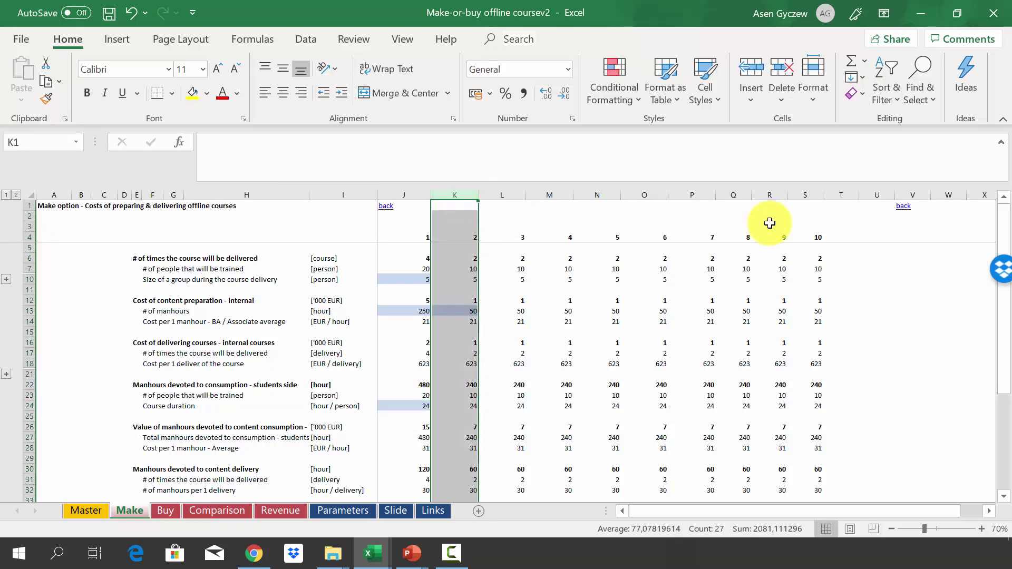
{"action": "left_click", "coordinate": [799, 194]}
{"action": "left_click", "coordinate": [452, 385]}
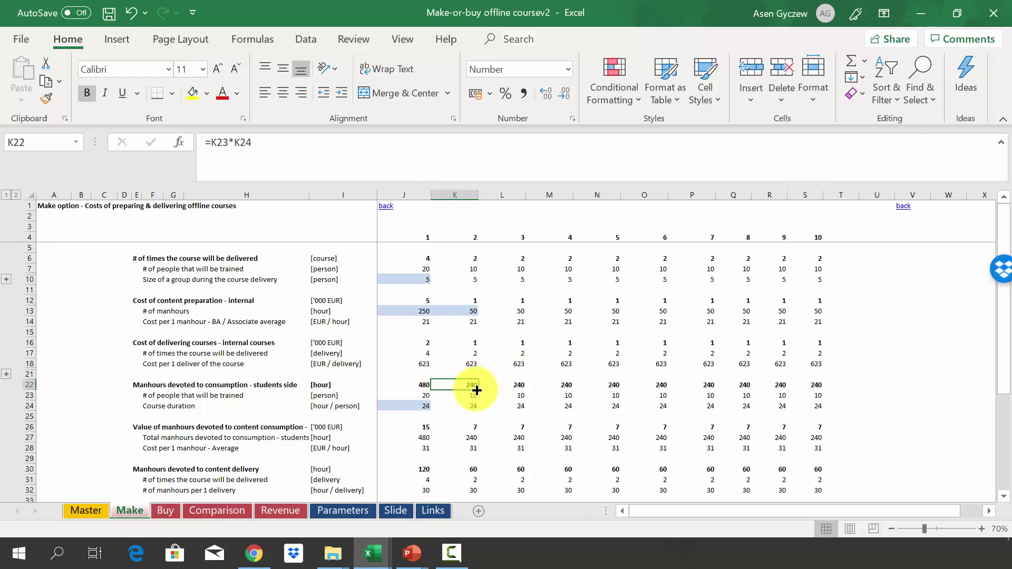
{"action": "left_click", "coordinate": [462, 396]}
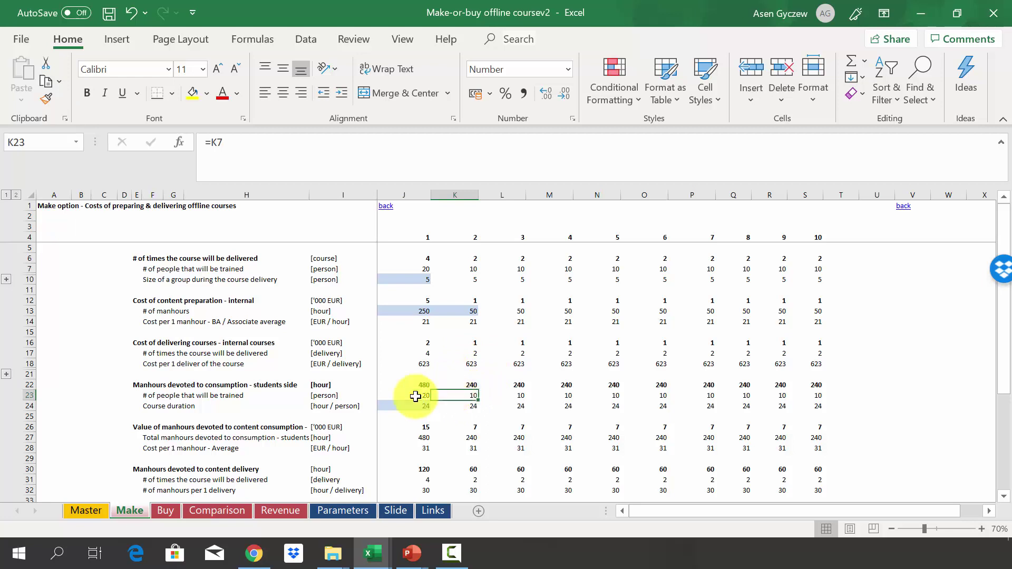
{"action": "left_click", "coordinate": [30, 427]}
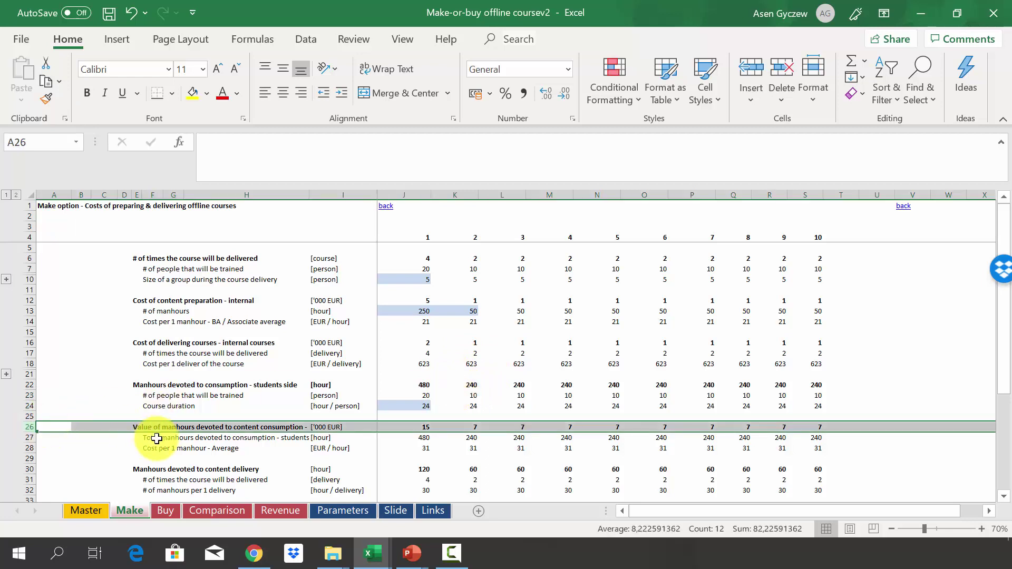
{"action": "left_click", "coordinate": [29, 438]}
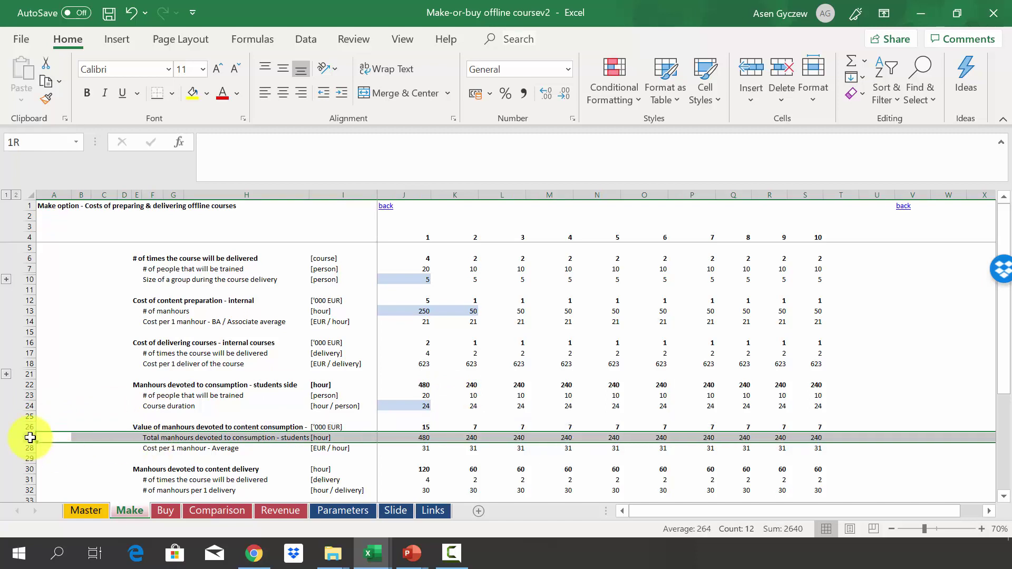
{"action": "left_click", "coordinate": [403, 437]}
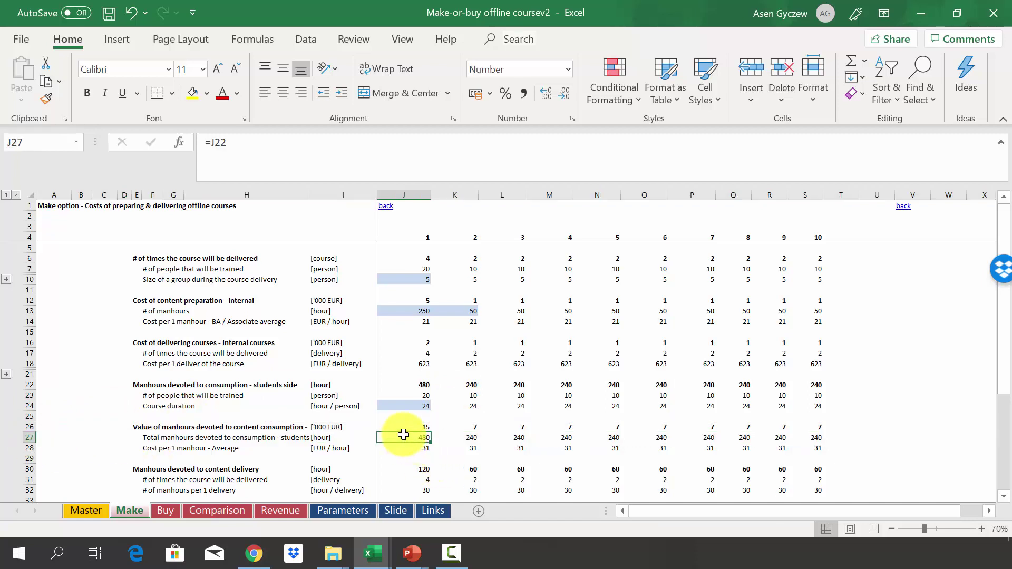
{"action": "left_click", "coordinate": [20, 448]}
{"action": "double_click", "coordinate": [402, 446]}
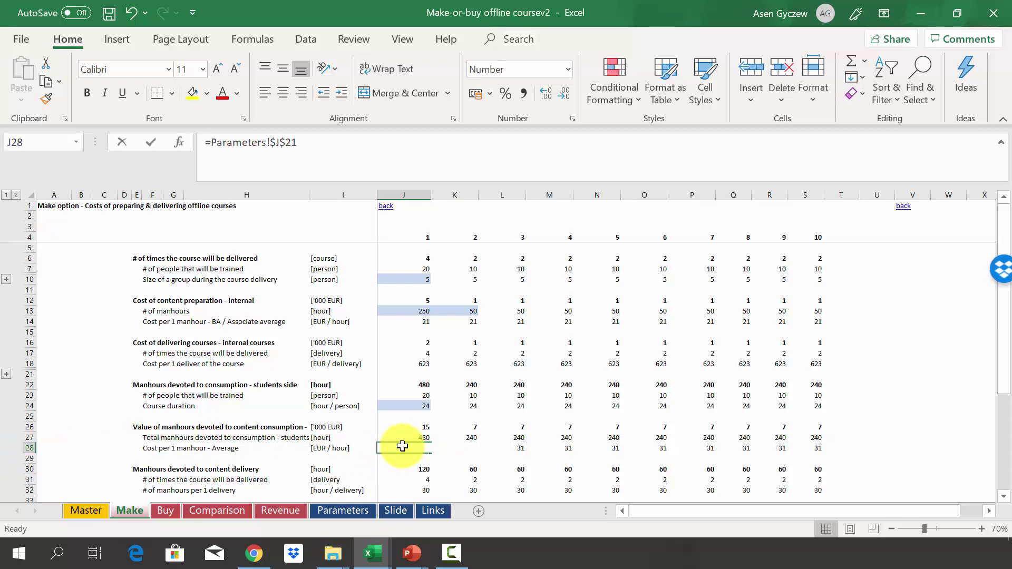
{"action": "key", "text": "Escape"}
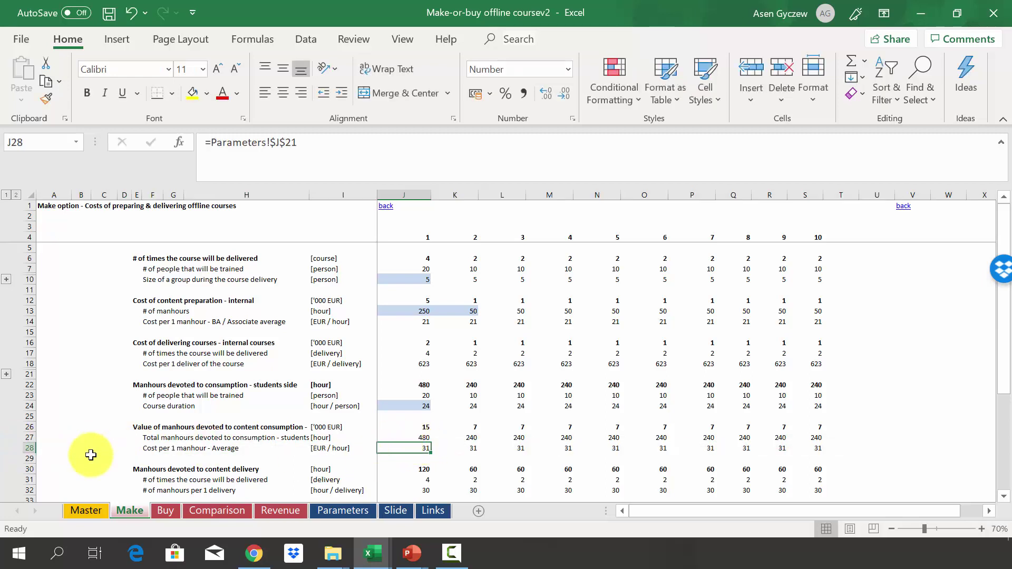
{"action": "left_click", "coordinate": [31, 447]}
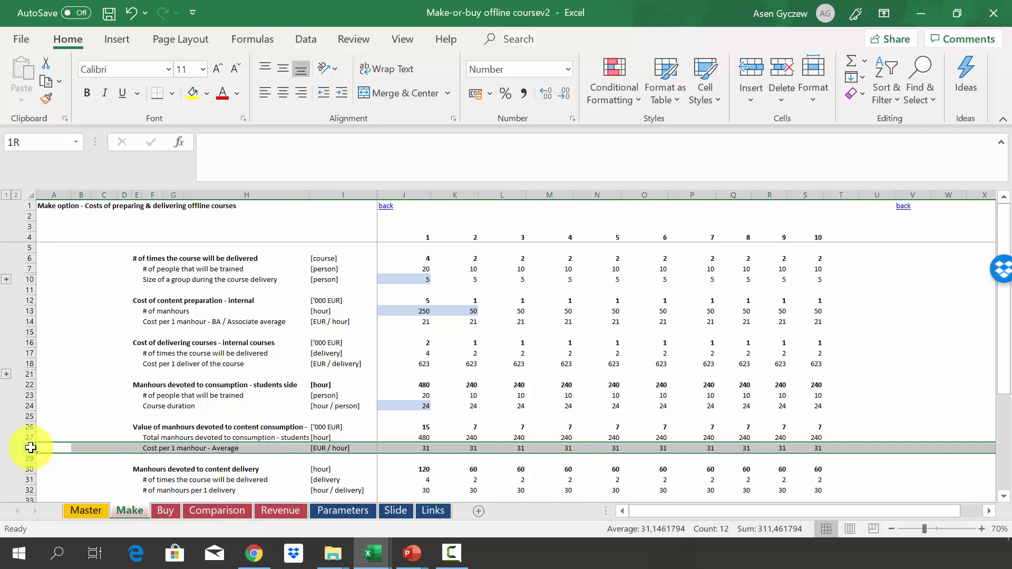
{"action": "left_click", "coordinate": [410, 447]}
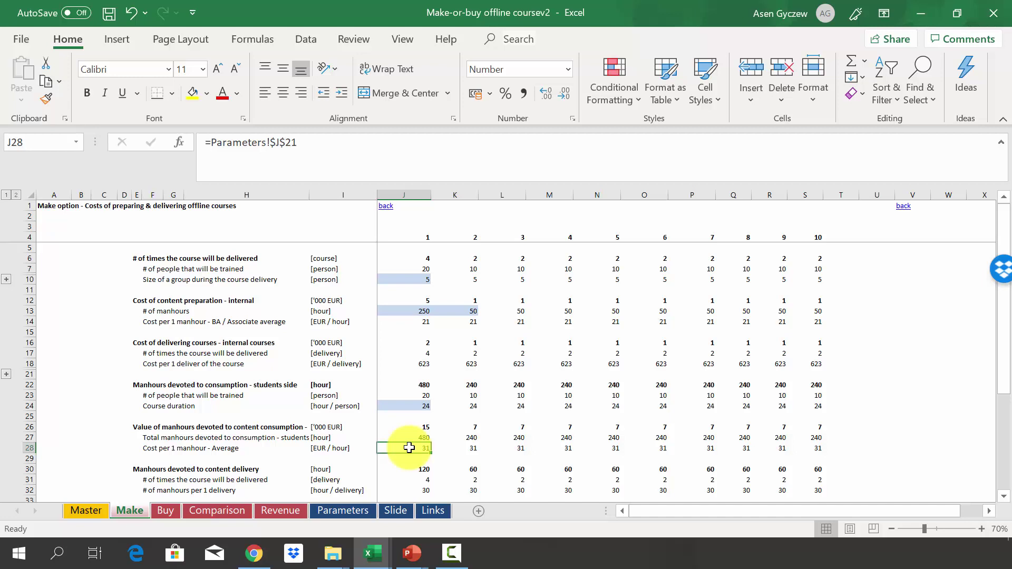
{"action": "left_click", "coordinate": [404, 427]}
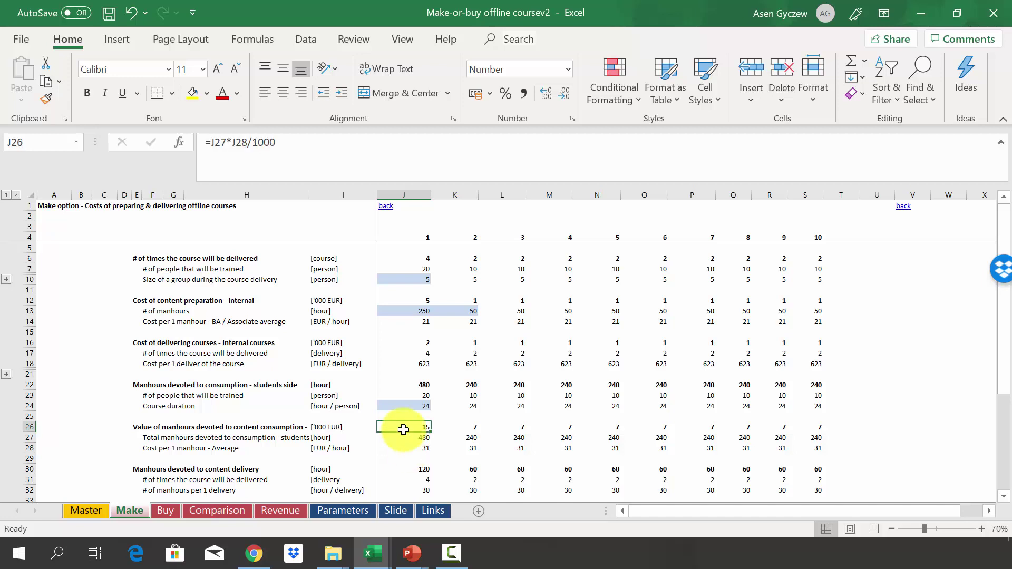
{"action": "left_click", "coordinate": [36, 426]}
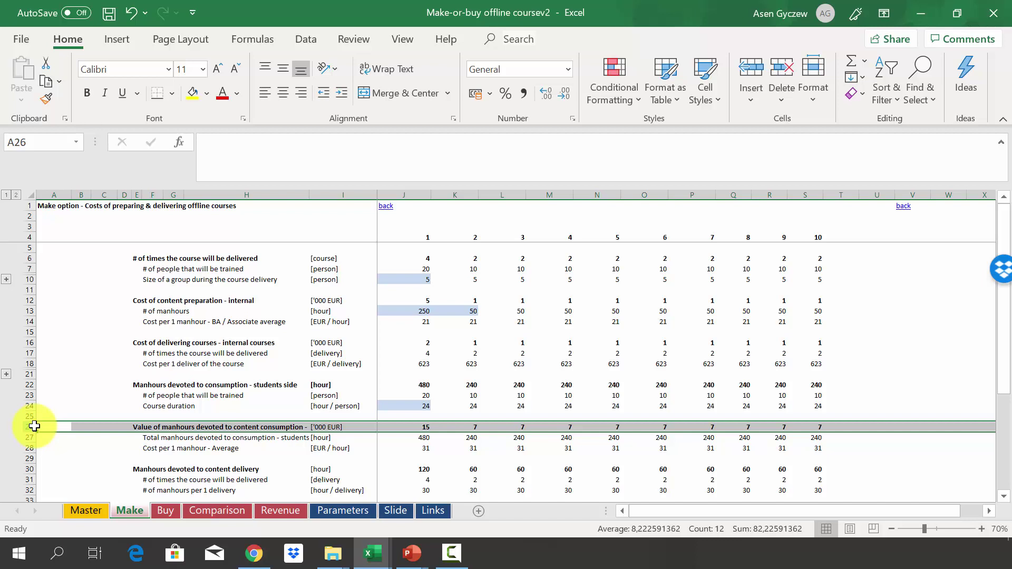
{"action": "left_click", "coordinate": [413, 425]}
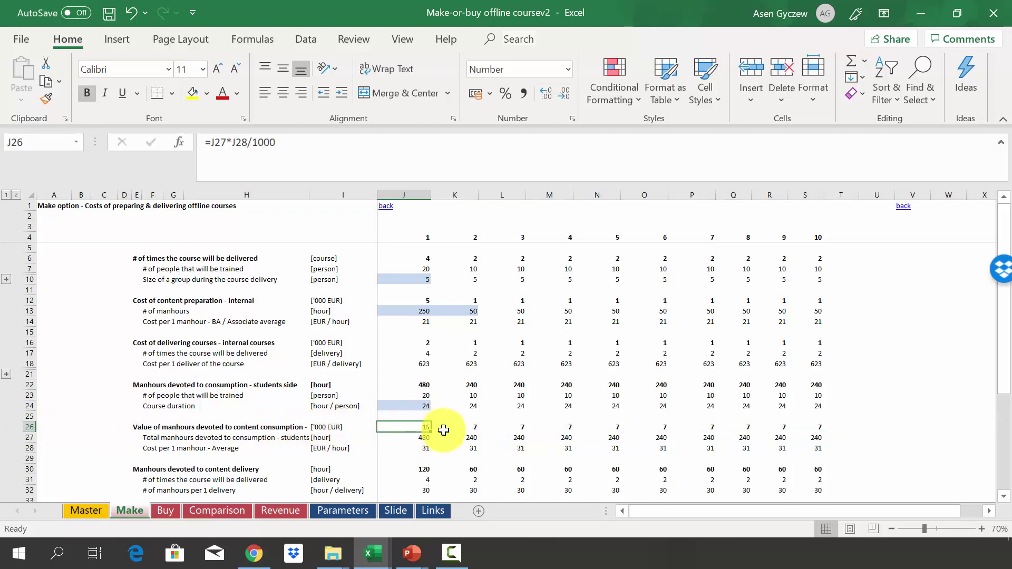
{"action": "left_click", "coordinate": [464, 427]}
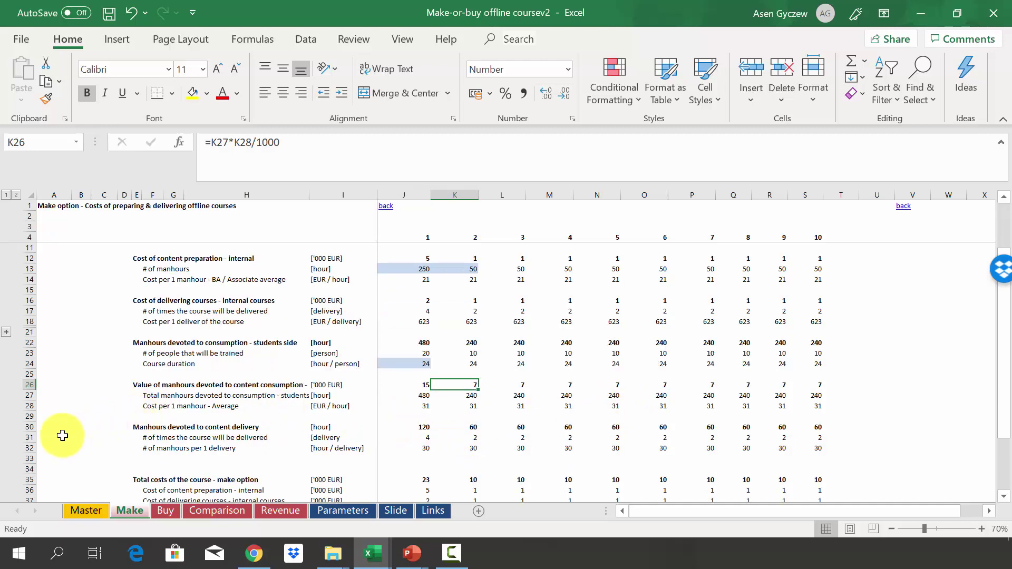
{"action": "left_click", "coordinate": [30, 428]}
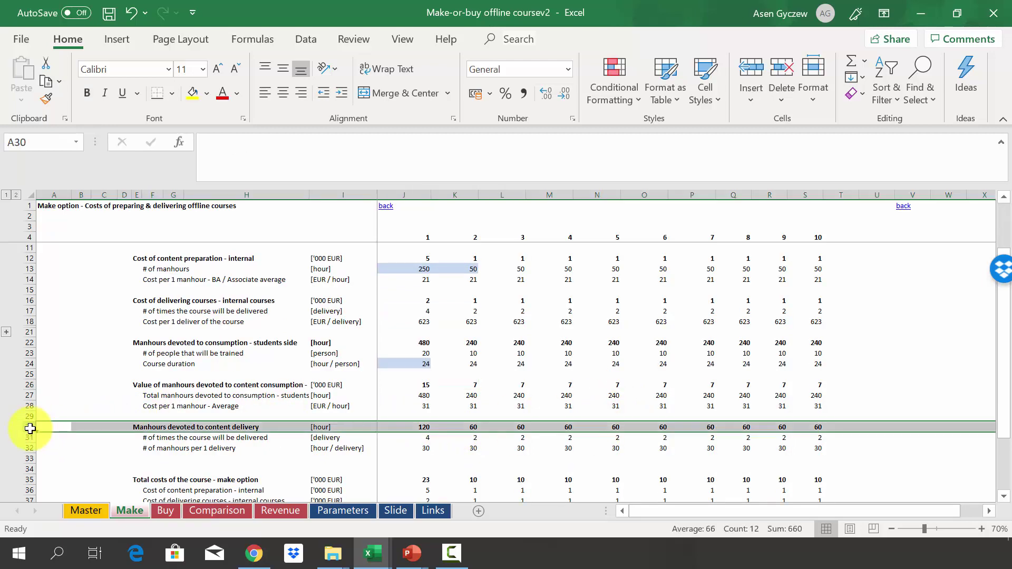
{"action": "left_click", "coordinate": [32, 439]}
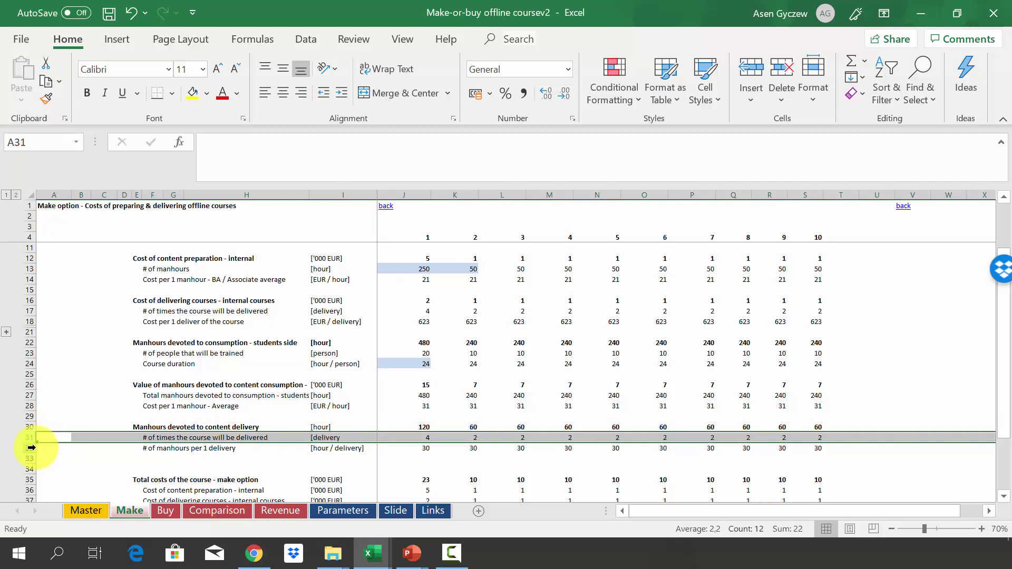
{"action": "left_click", "coordinate": [31, 447]}
{"action": "scroll", "coordinate": [264, 378], "scroll_direction": "down", "scroll_amount": 4}
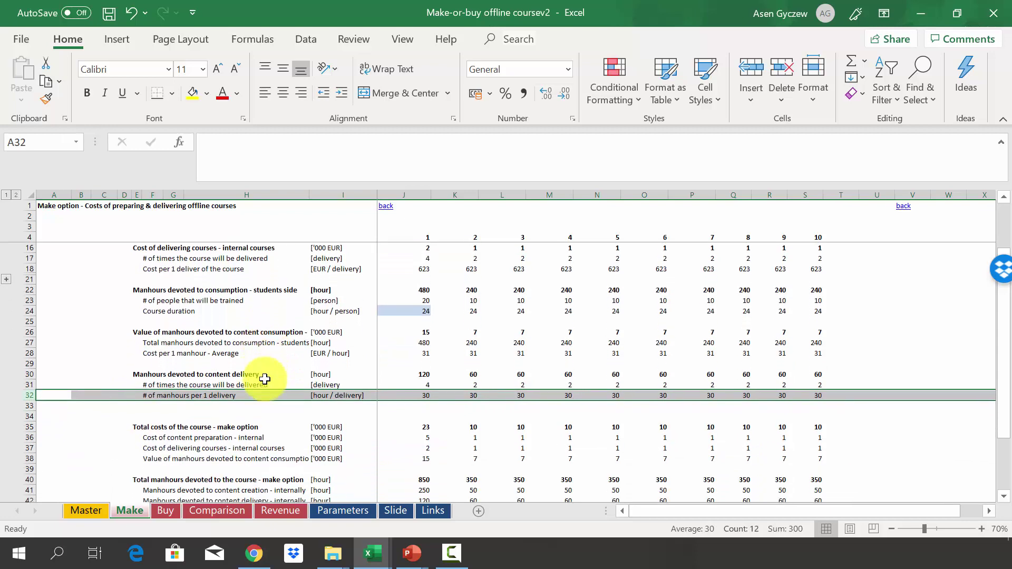
{"action": "left_click", "coordinate": [150, 332]}
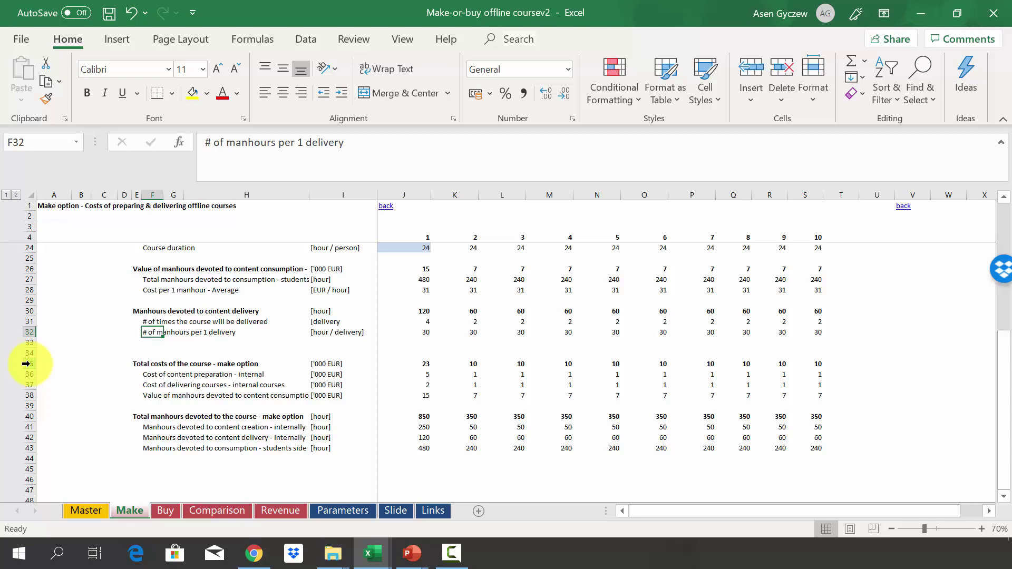
{"action": "left_click_drag", "start_coordinate": [26, 364], "coordinate": [30, 364]}
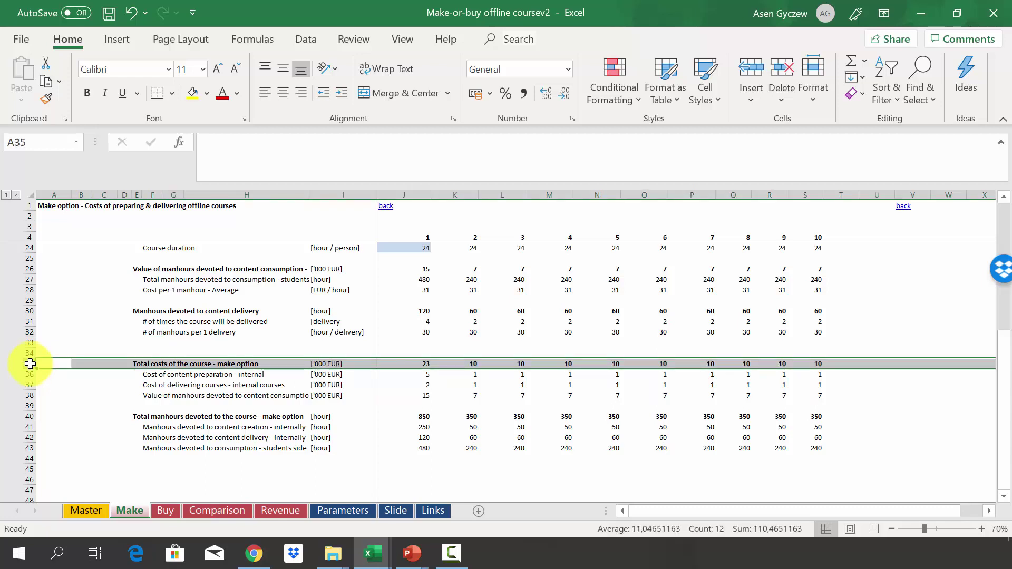
{"action": "left_click", "coordinate": [419, 364]}
{"action": "double_click", "coordinate": [427, 364]}
{"action": "left_click", "coordinate": [452, 363]}
{"action": "left_click", "coordinate": [501, 360]}
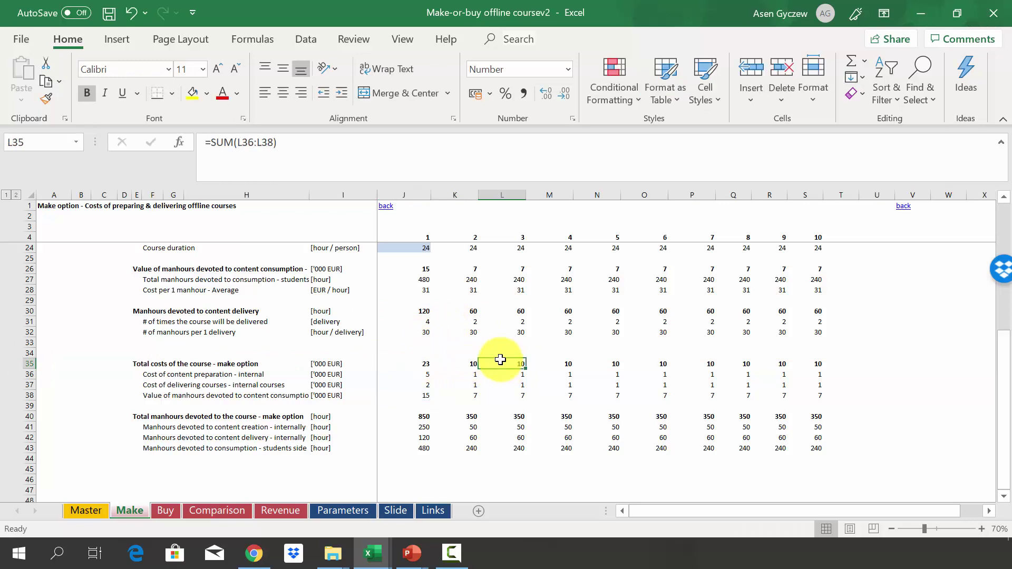
{"action": "left_click", "coordinate": [451, 363]}
{"action": "left_click", "coordinate": [457, 194]}
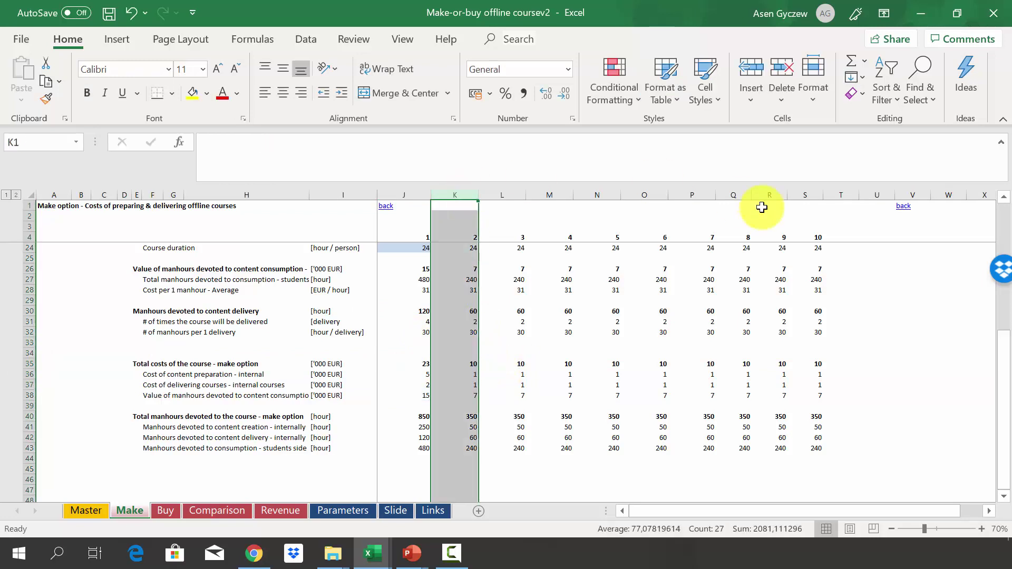
{"action": "left_click", "coordinate": [798, 194]}
{"action": "left_click", "coordinate": [31, 363]}
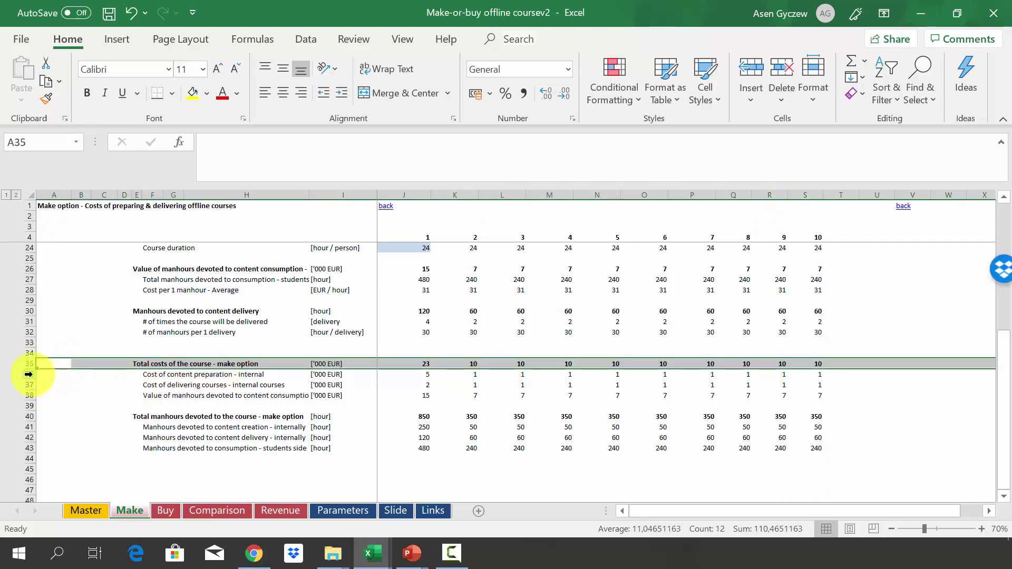
{"action": "left_click", "coordinate": [29, 375]}
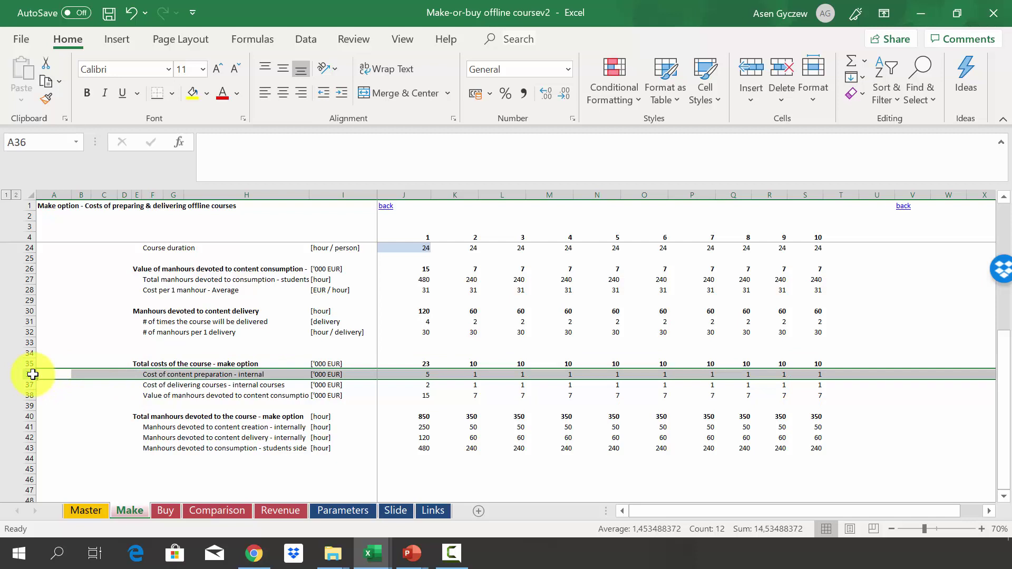
{"action": "left_click", "coordinate": [32, 386]}
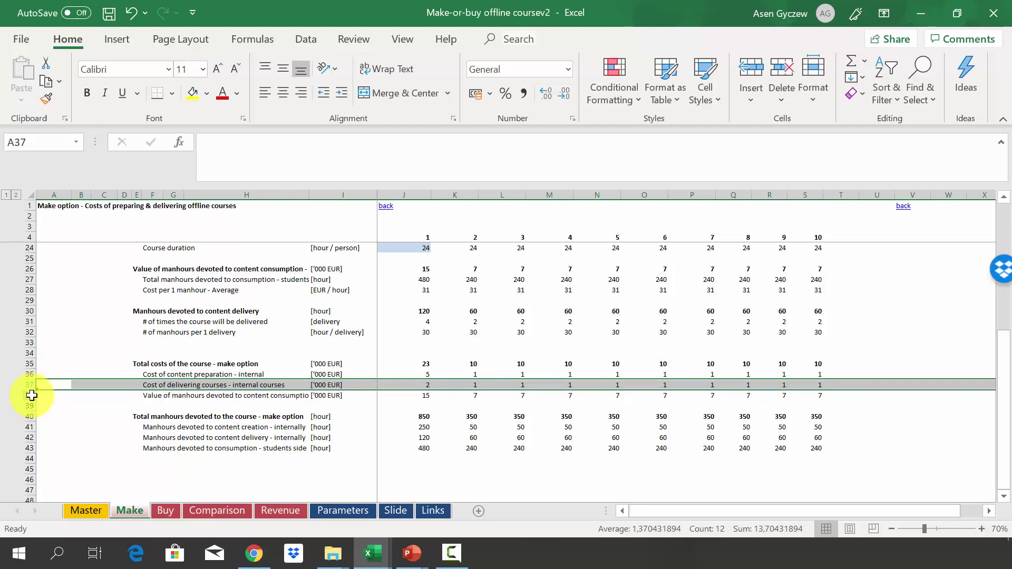
{"action": "left_click", "coordinate": [29, 396]}
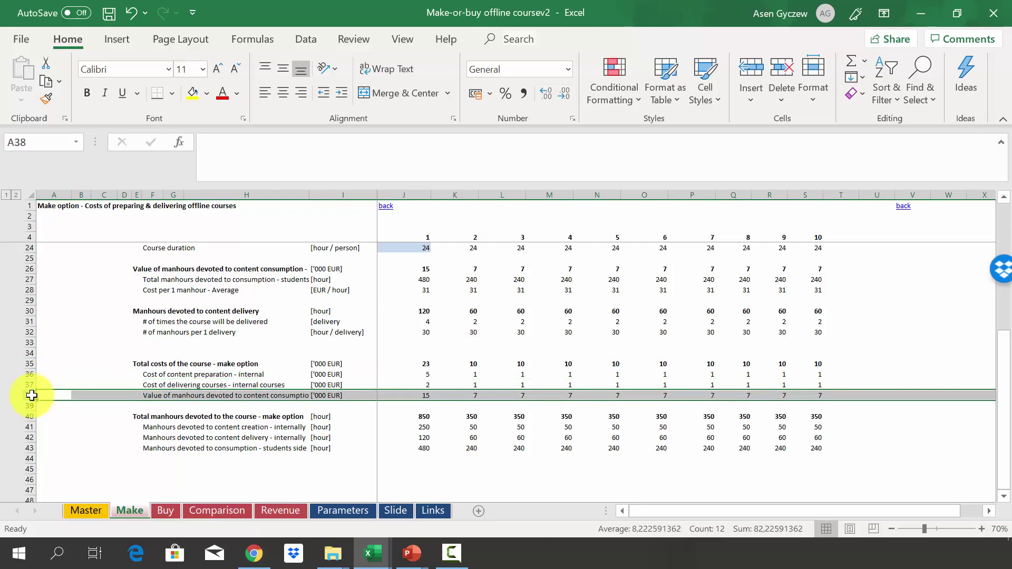
{"action": "left_click", "coordinate": [413, 393]}
{"action": "left_click", "coordinate": [463, 398]}
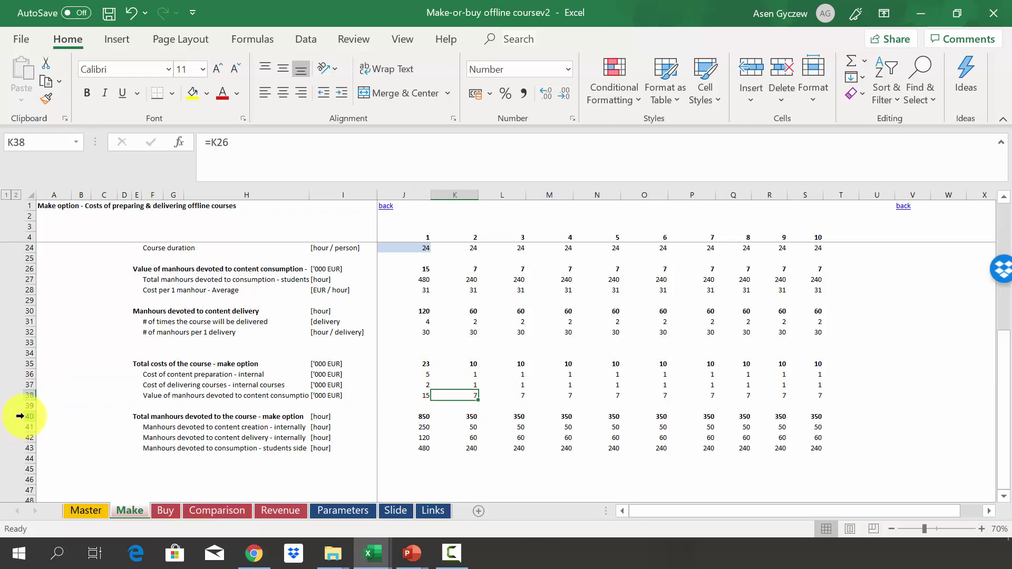
{"action": "left_click", "coordinate": [25, 417]}
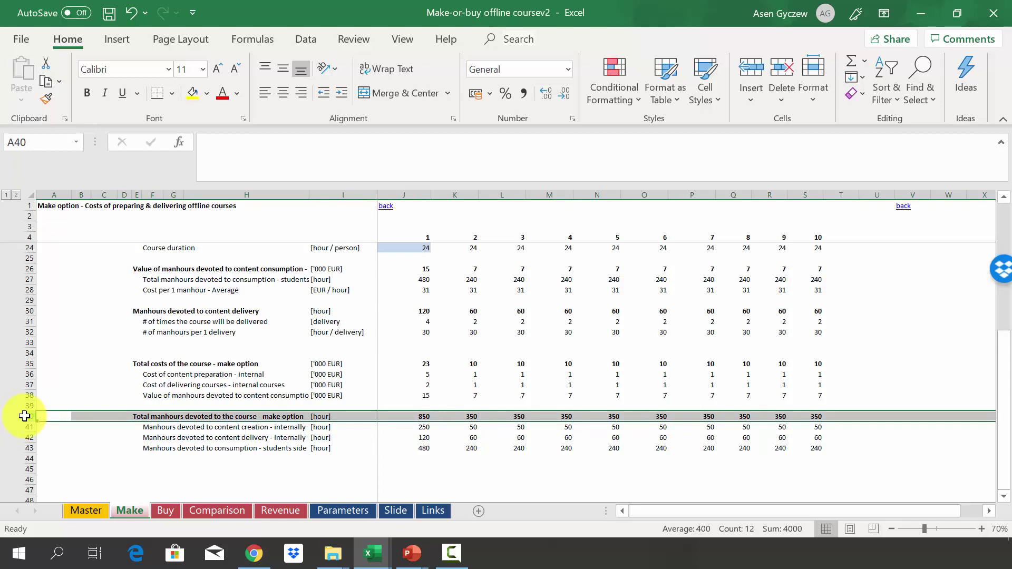
Review the J40 and K40 total-manhours SUM formulas, then move on to the Buy sheet
{"action": "left_click", "coordinate": [401, 416]}
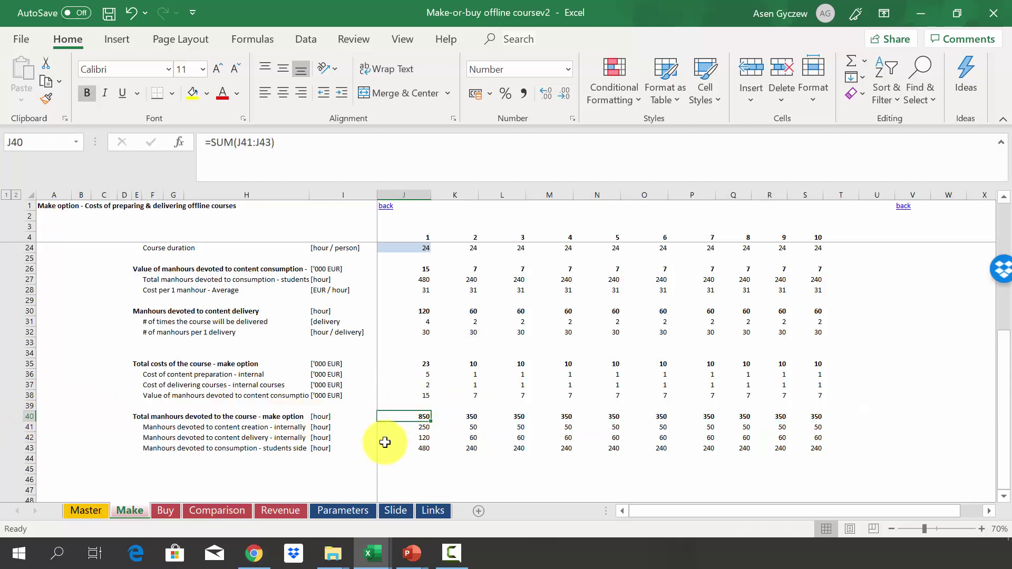
{"action": "left_click", "coordinate": [455, 416]}
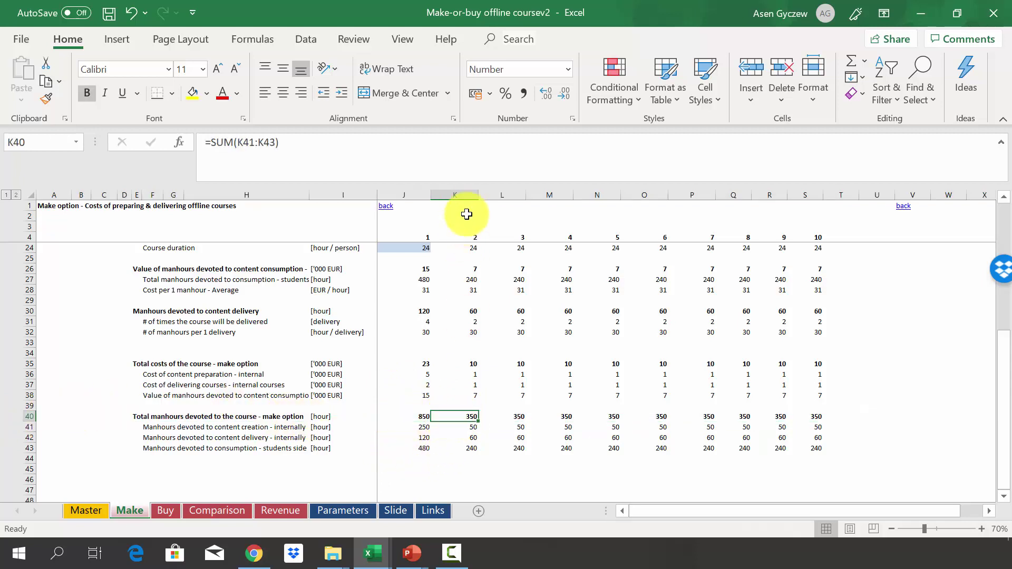
{"action": "left_click", "coordinate": [454, 195]}
{"action": "left_click", "coordinate": [462, 415]}
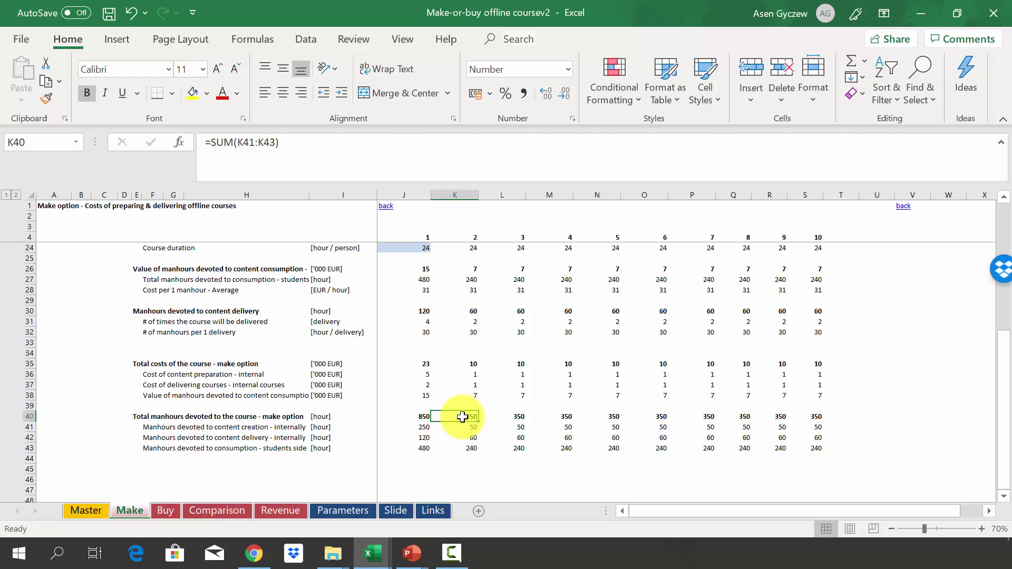
{"action": "key", "text": "ctrl+Page_Down"}
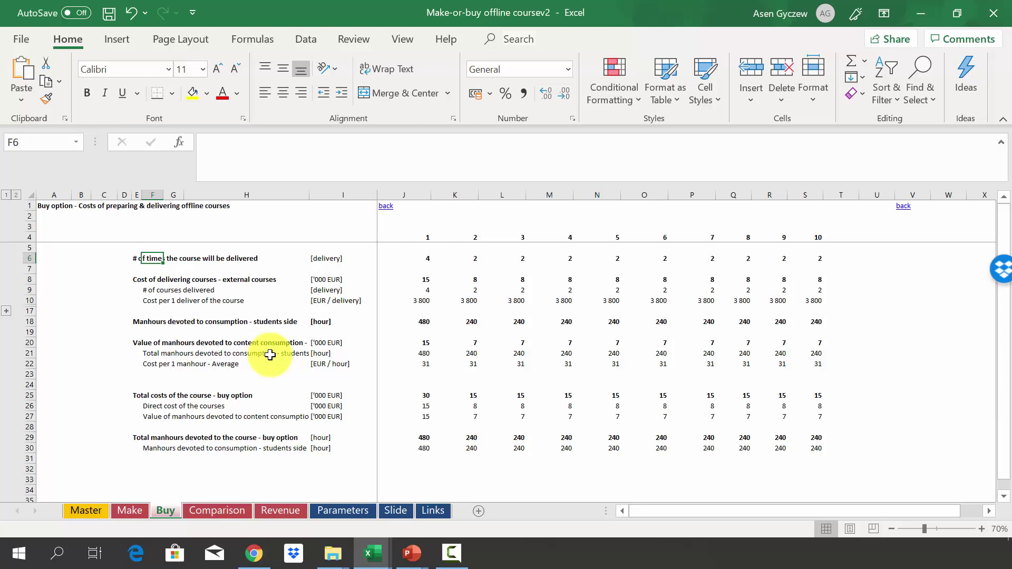
{"action": "left_click", "coordinate": [111, 256]}
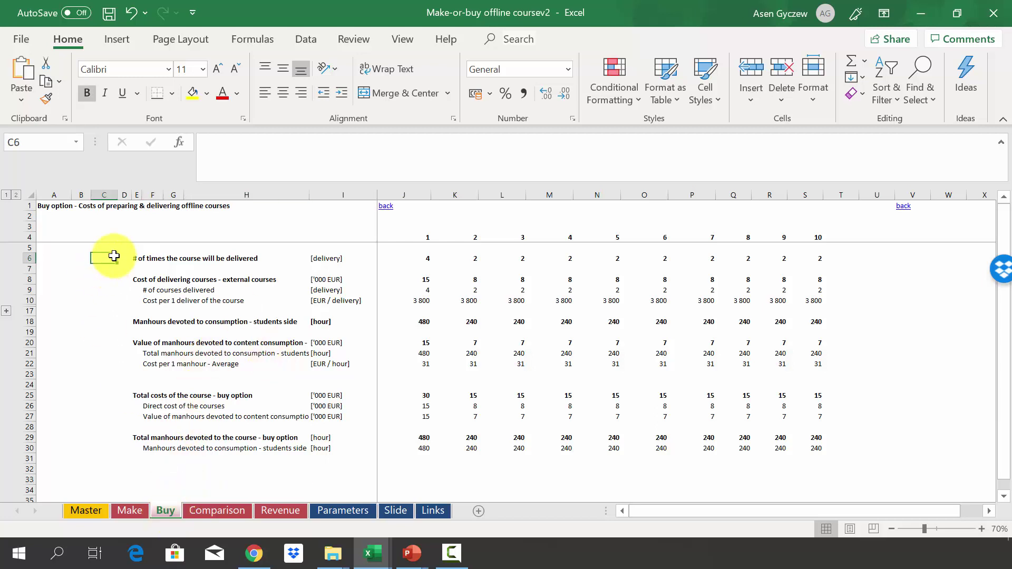
{"action": "left_click", "coordinate": [30, 258]}
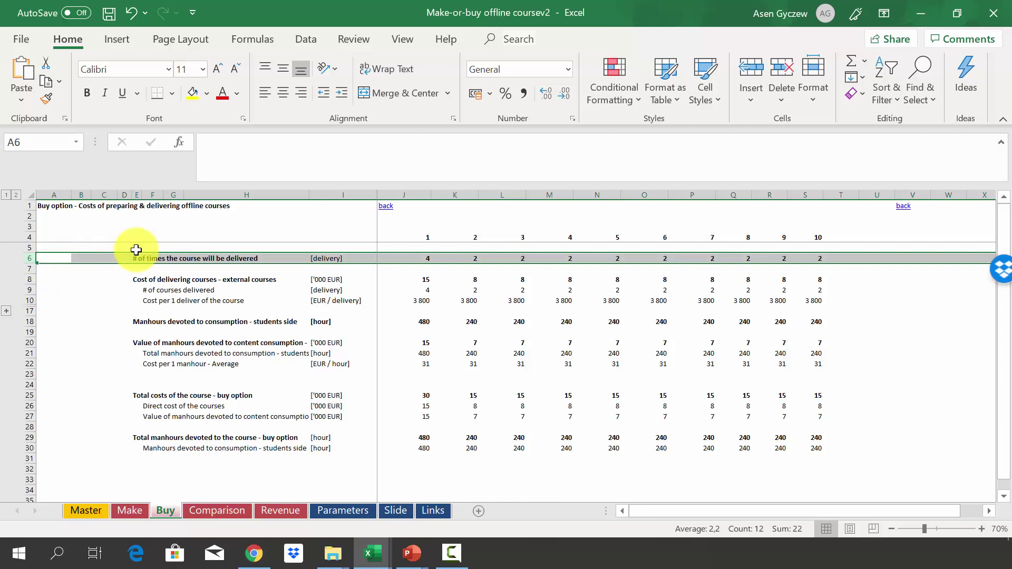
{"action": "left_click", "coordinate": [407, 257]}
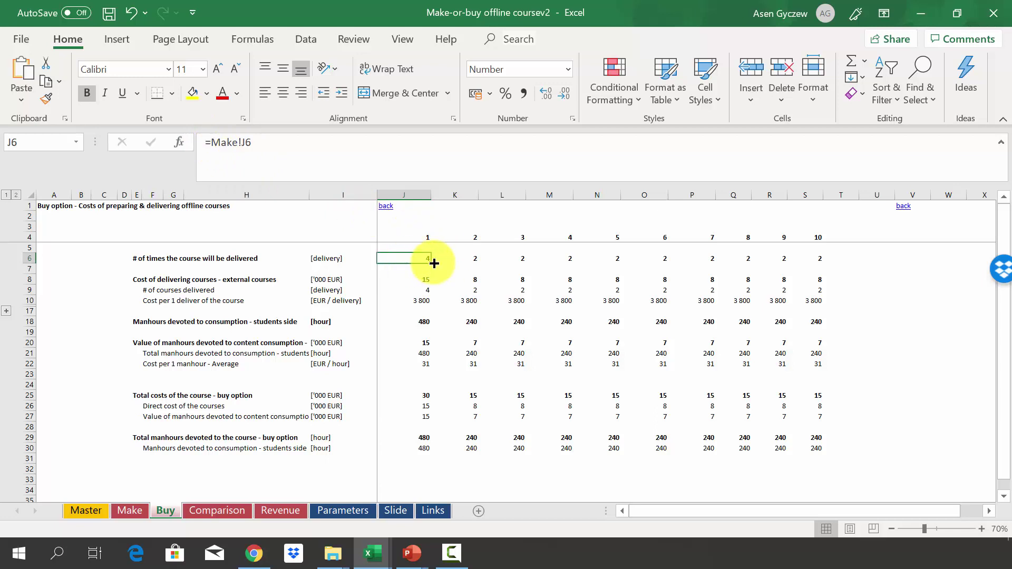
{"action": "left_click", "coordinate": [408, 194]}
{"action": "left_click", "coordinate": [465, 256]}
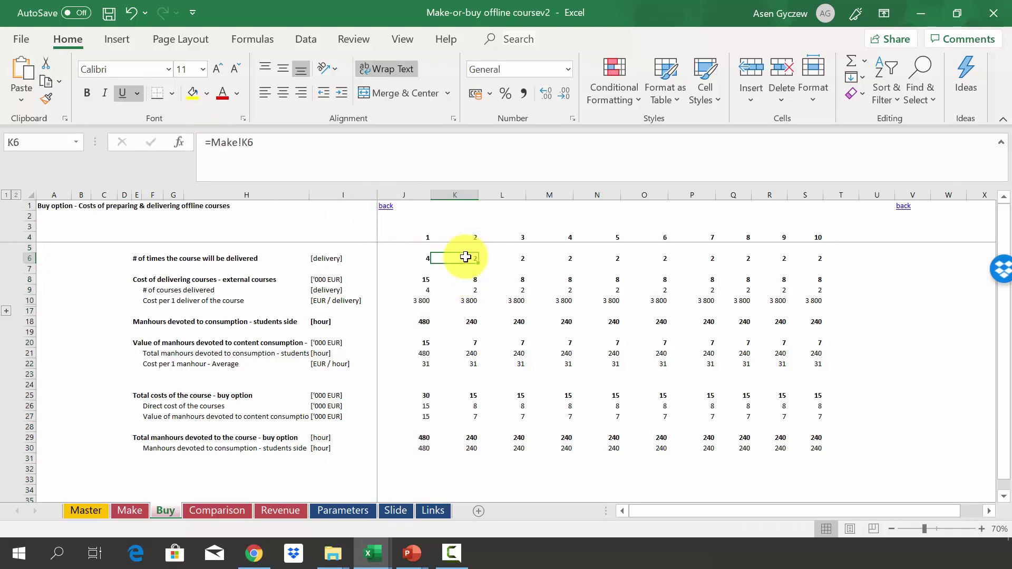
{"action": "left_click", "coordinate": [466, 194]}
{"action": "left_click", "coordinate": [464, 257]}
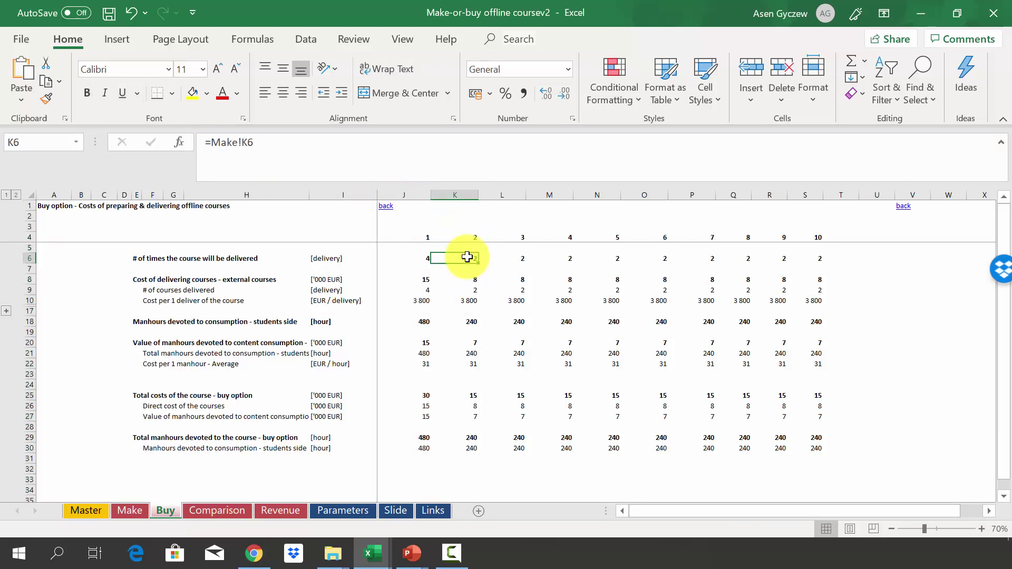
{"action": "left_click", "coordinate": [812, 194]}
{"action": "left_click", "coordinate": [809, 257]}
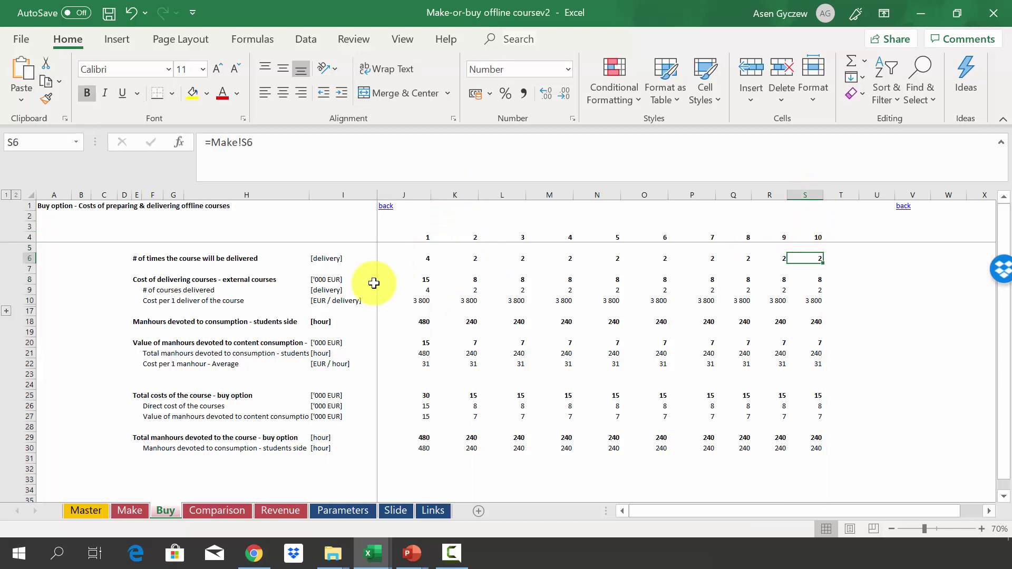
{"action": "left_click", "coordinate": [28, 280]}
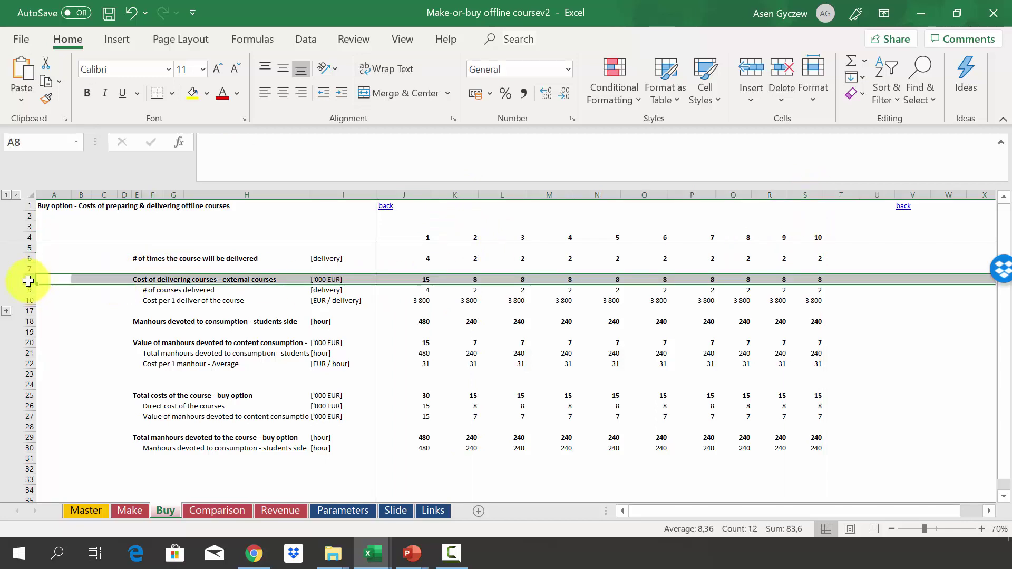
{"action": "left_click", "coordinate": [31, 290]}
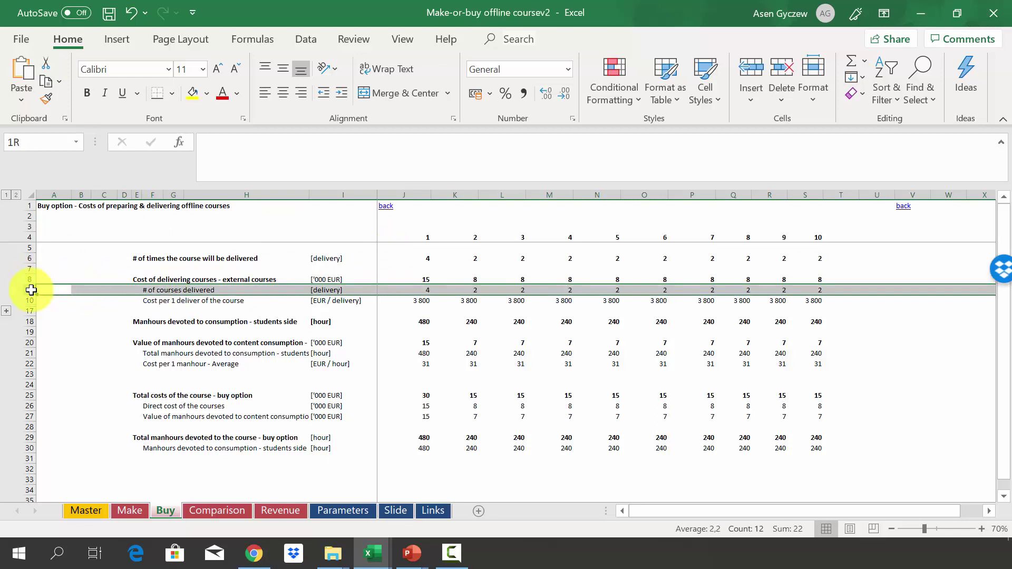
{"action": "left_click", "coordinate": [414, 288]}
{"action": "double_click", "coordinate": [414, 289]}
{"action": "key", "text": "Return"}
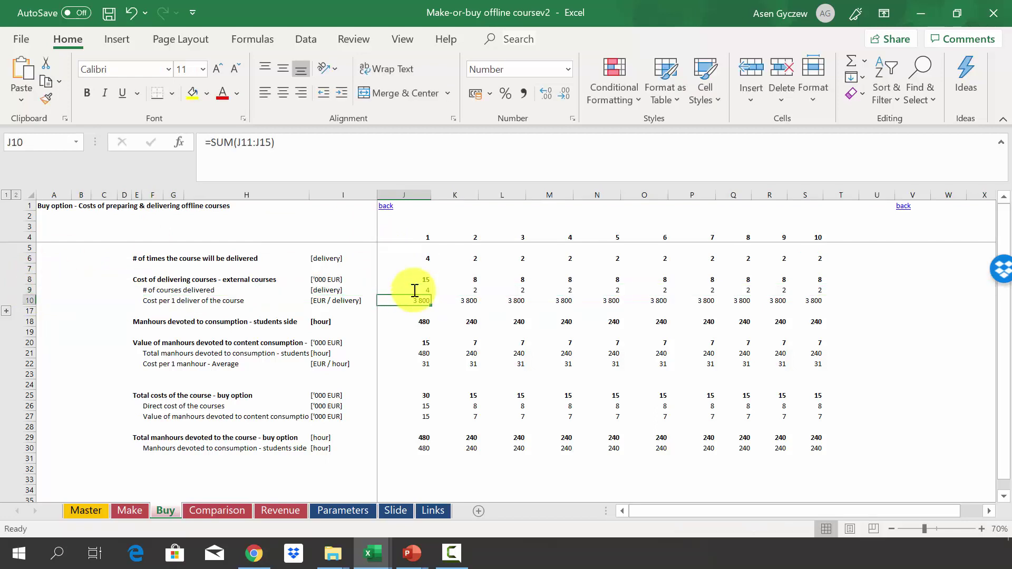
{"action": "left_click", "coordinate": [32, 299]}
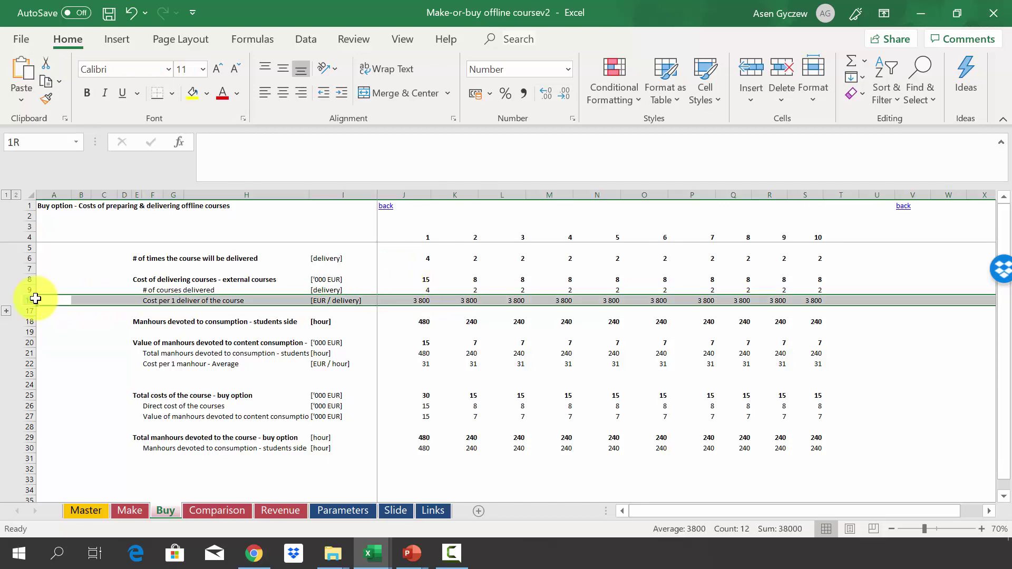
{"action": "left_click", "coordinate": [397, 299]}
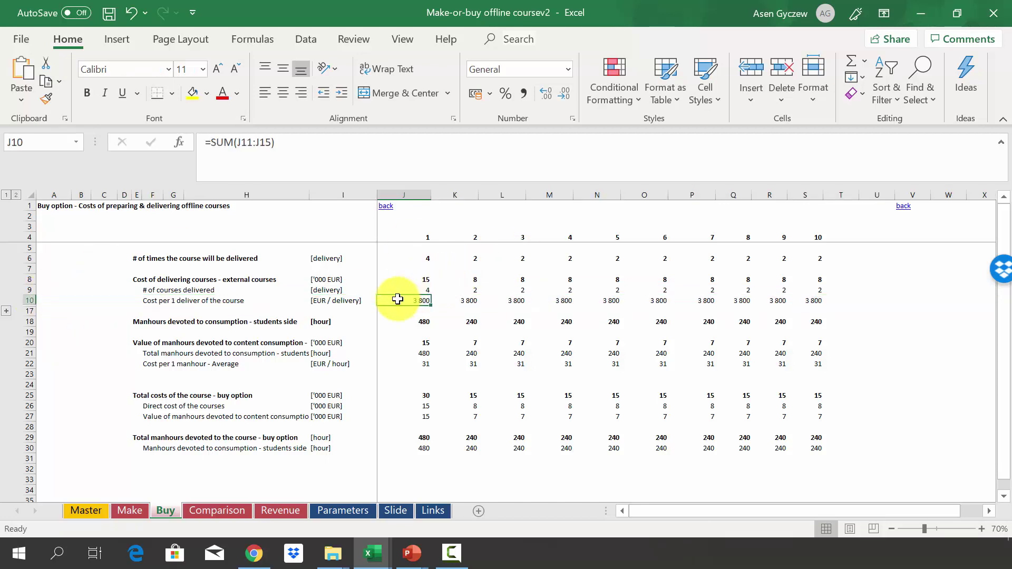
{"action": "left_click", "coordinate": [6, 311]}
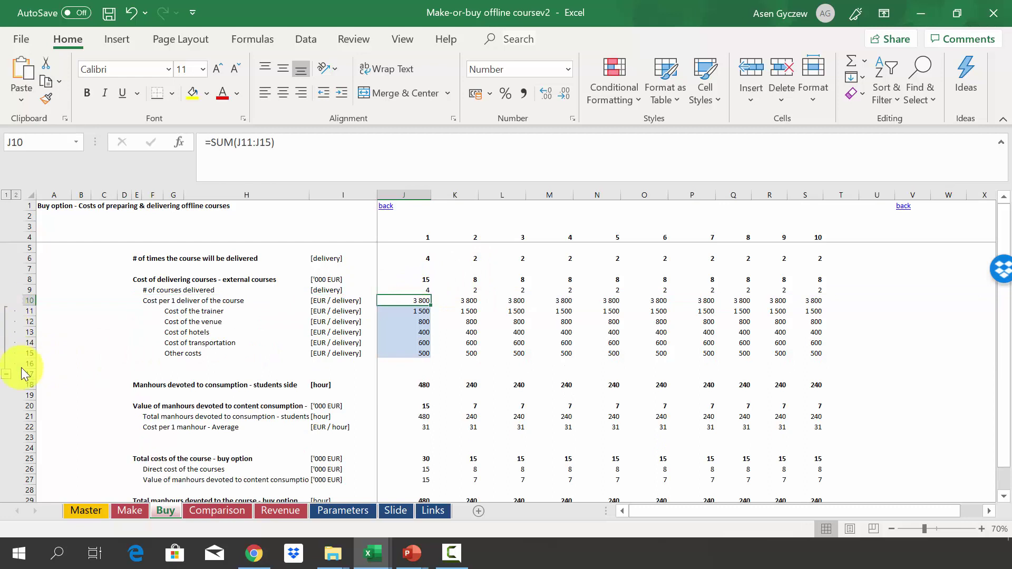
{"action": "left_click", "coordinate": [6, 375]}
{"action": "left_click", "coordinate": [406, 280]}
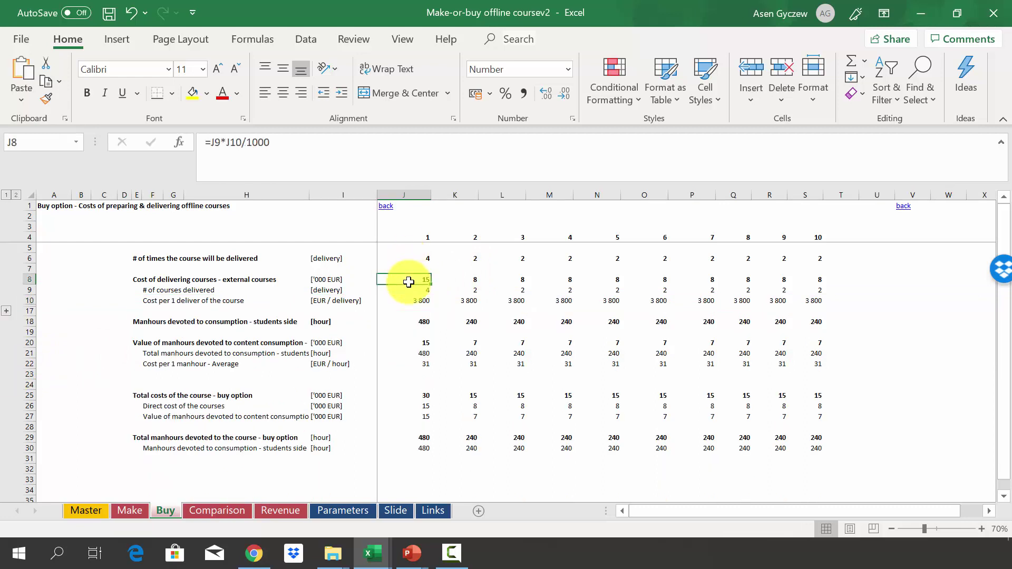
{"action": "left_click", "coordinate": [24, 277]}
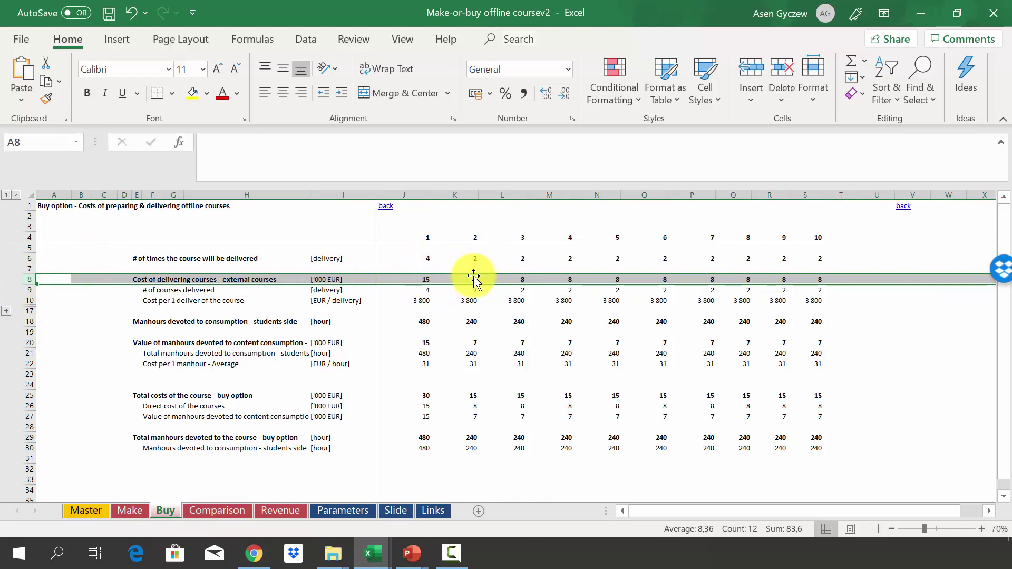
{"action": "left_click", "coordinate": [447, 300]}
{"action": "left_click", "coordinate": [33, 322]}
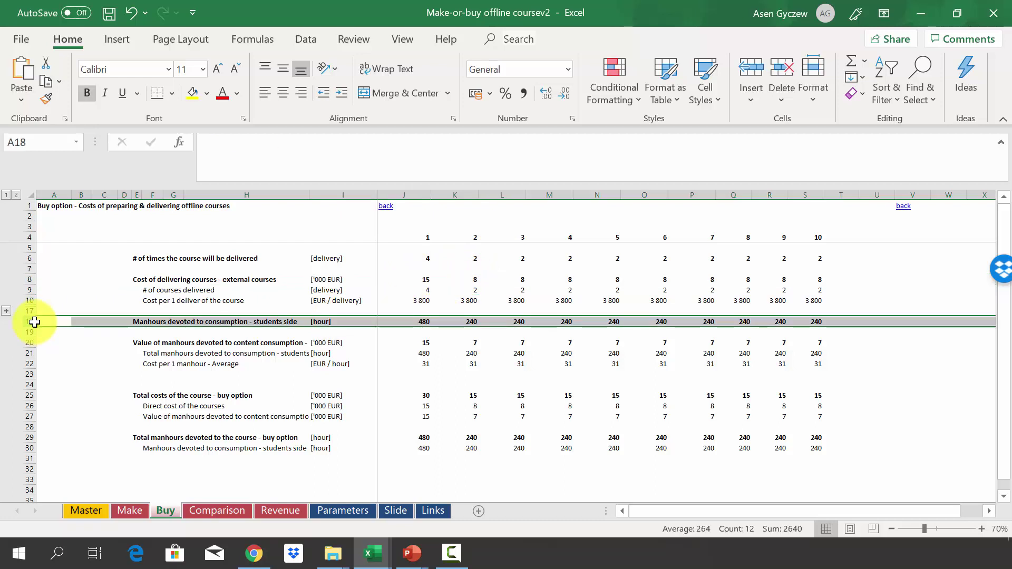
{"action": "left_click", "coordinate": [407, 323]}
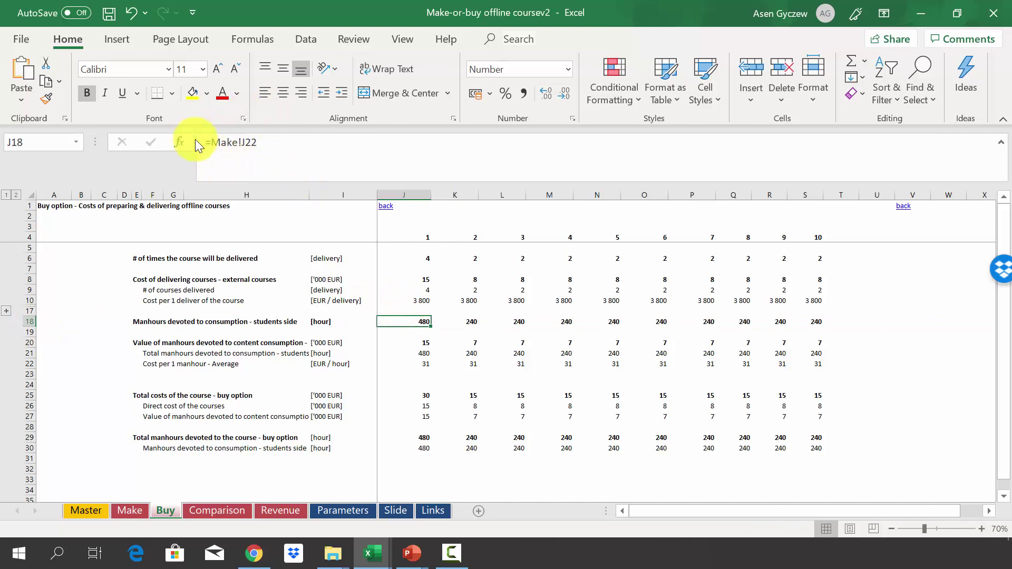
{"action": "left_click", "coordinate": [32, 343]}
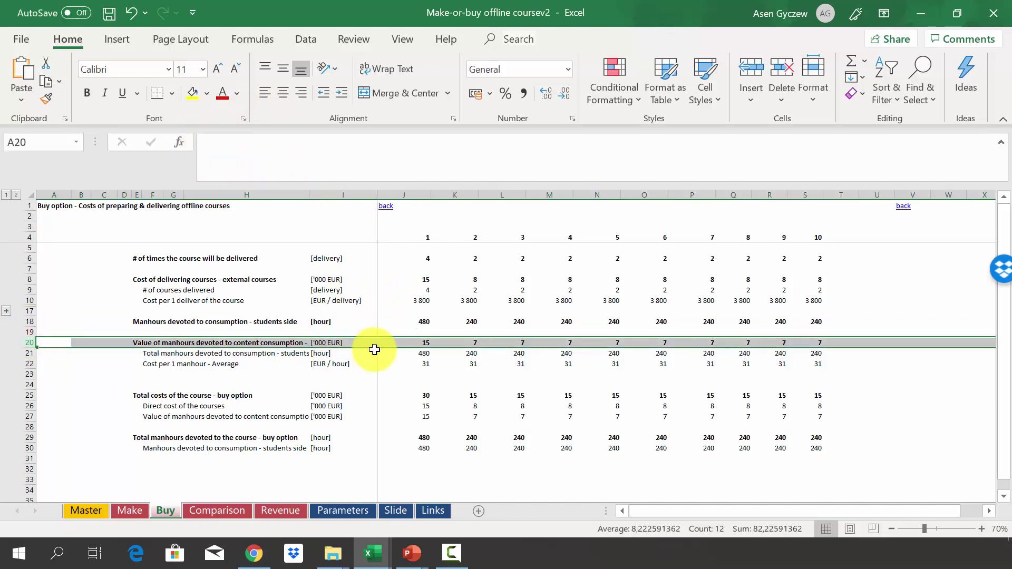
{"action": "left_click", "coordinate": [414, 343]}
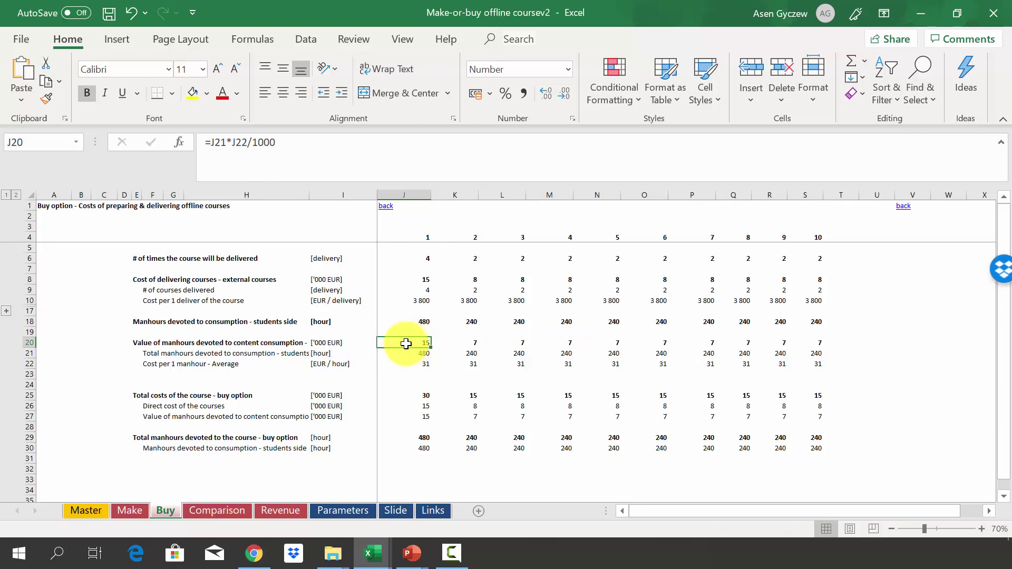
{"action": "left_click", "coordinate": [203, 396]}
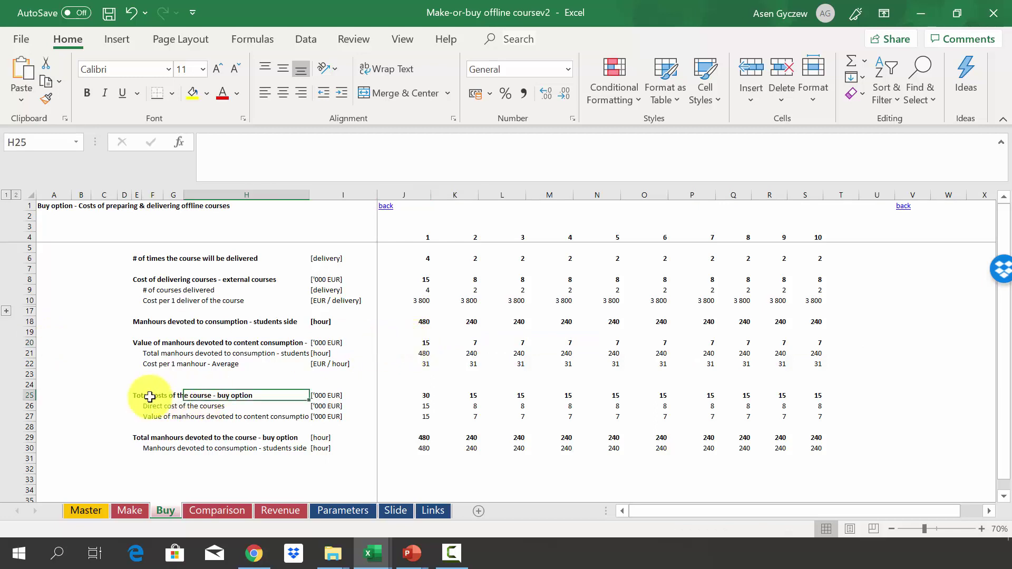
{"action": "left_click", "coordinate": [27, 394]}
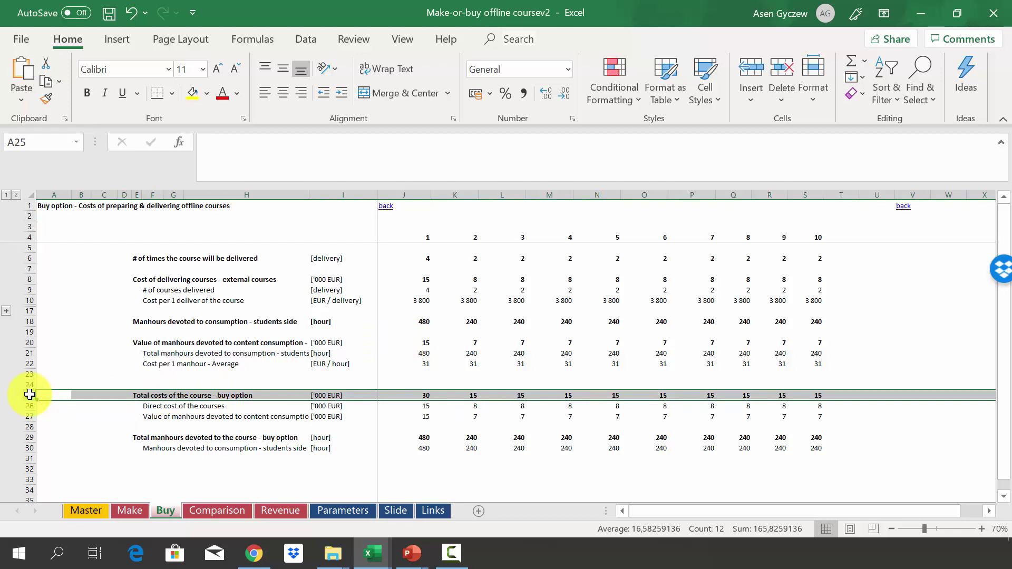
{"action": "left_click", "coordinate": [33, 406]}
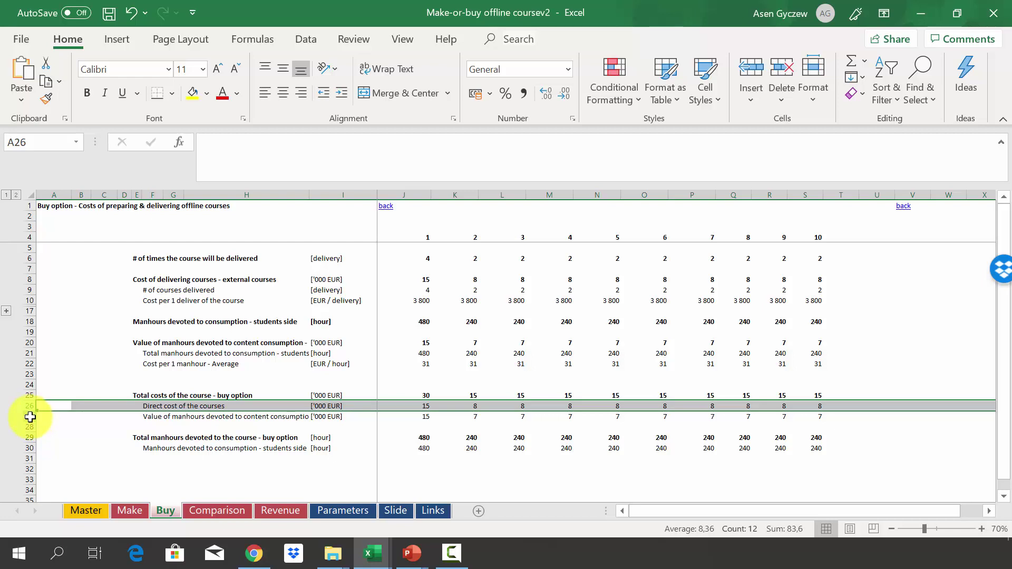
{"action": "left_click", "coordinate": [29, 416]}
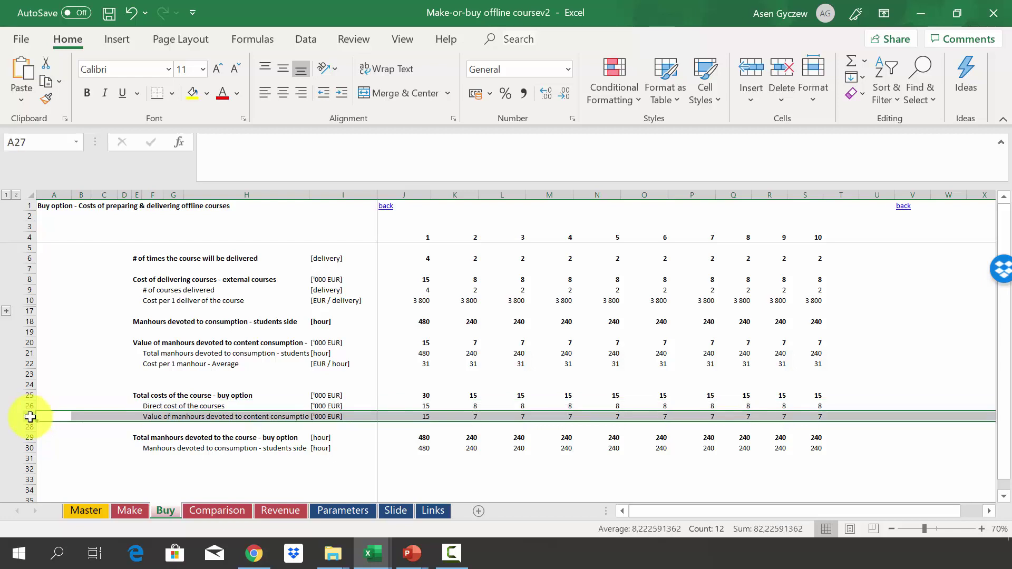
{"action": "left_click", "coordinate": [403, 395]}
{"action": "double_click", "coordinate": [403, 395]}
{"action": "key", "text": "Return"}
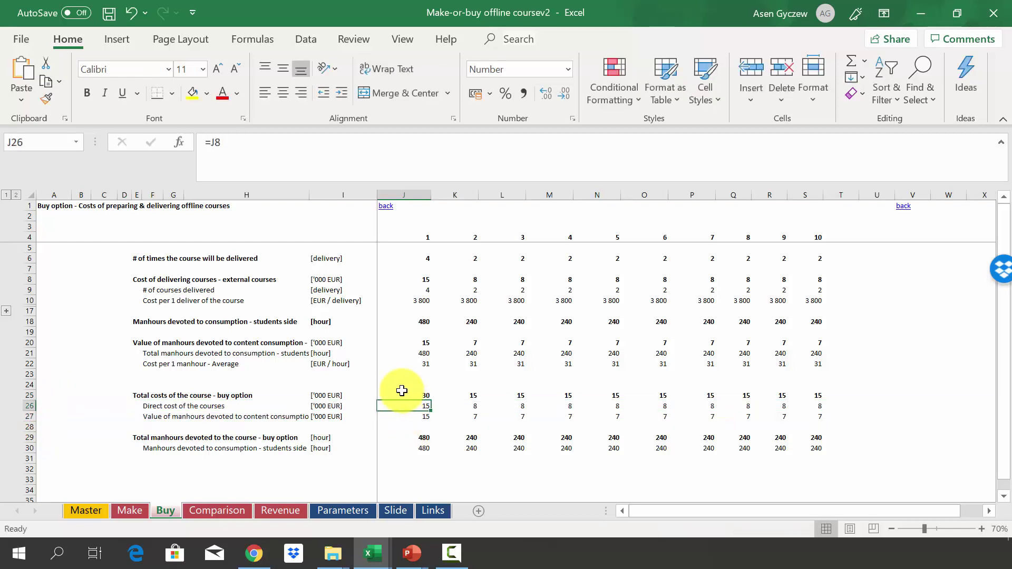
{"action": "left_click", "coordinate": [454, 394]}
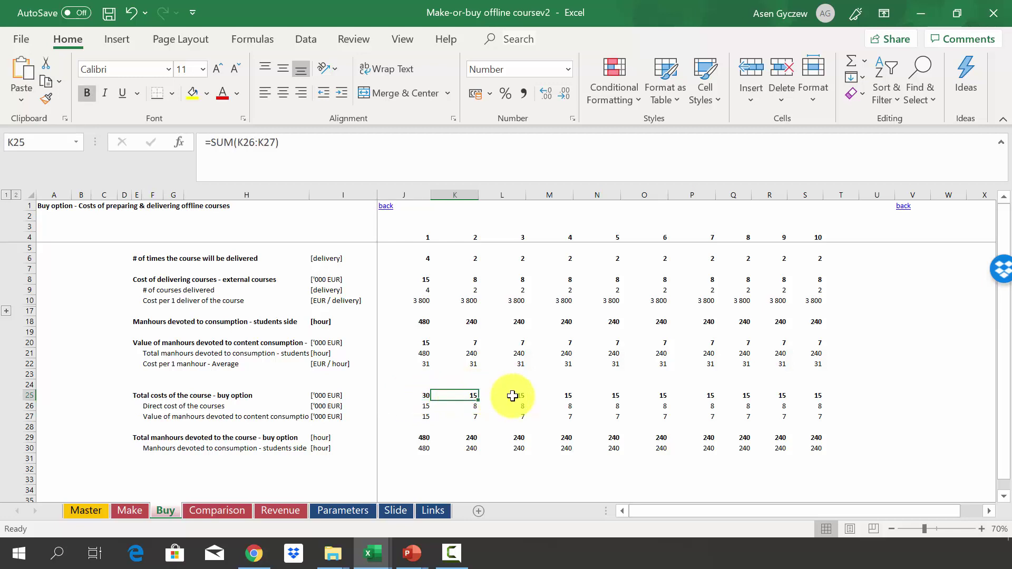
{"action": "left_click", "coordinate": [34, 406]}
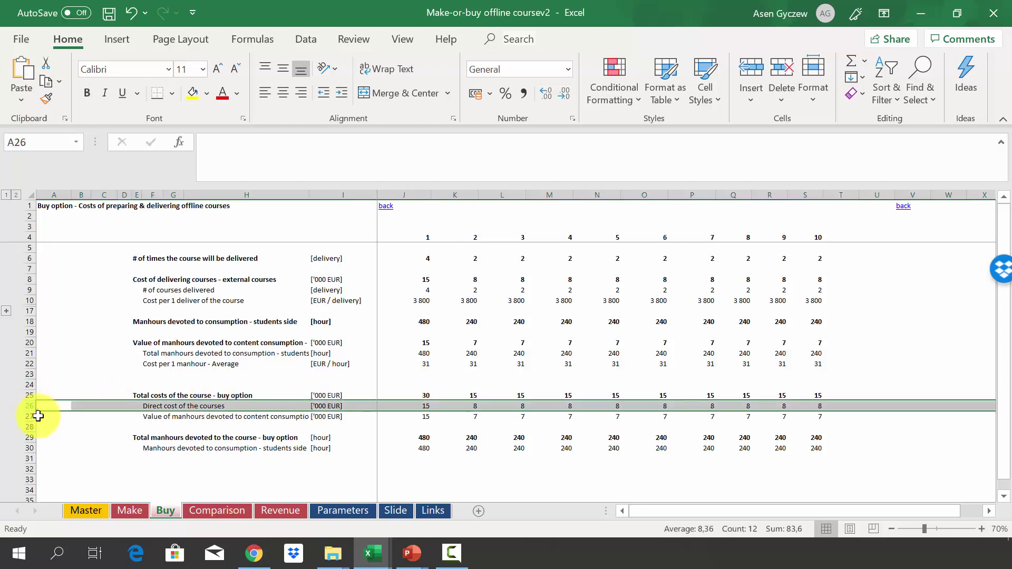
{"action": "left_click", "coordinate": [33, 418]}
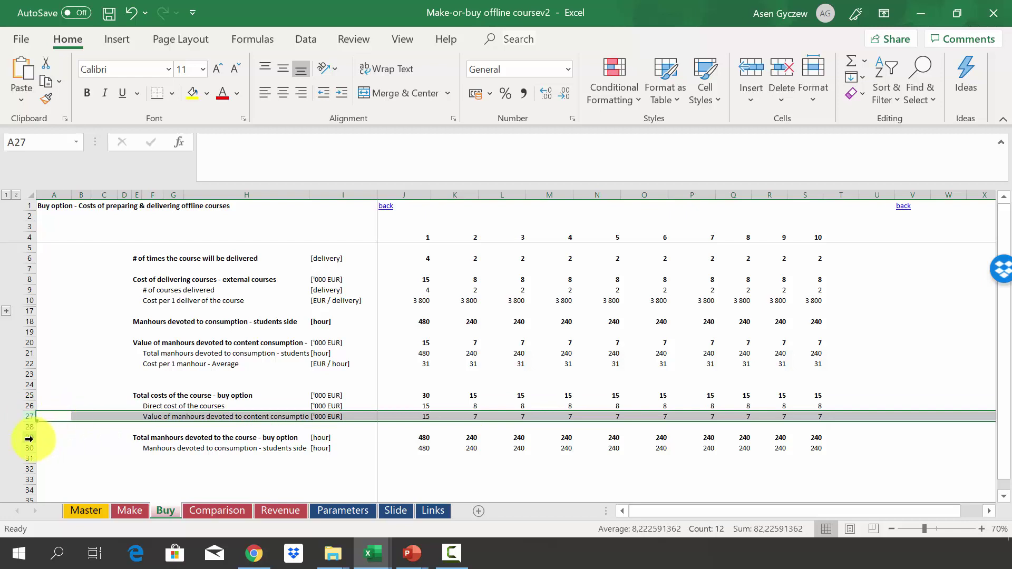
{"action": "left_click", "coordinate": [29, 439]}
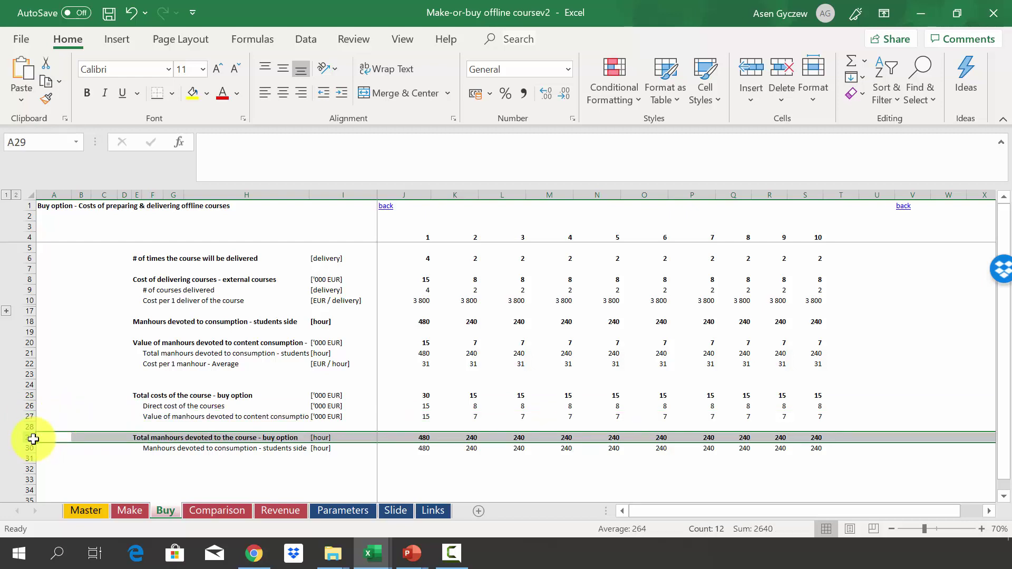
{"action": "left_click", "coordinate": [394, 436]}
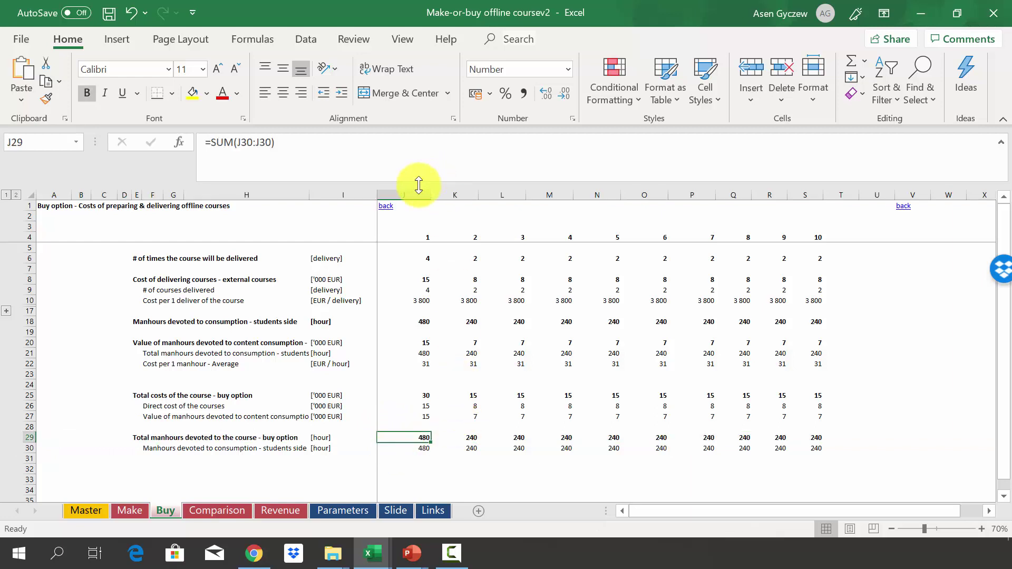
Check column K and the K29 year-2 manhours total, then move on to the Comparison sheet
{"action": "left_click", "coordinate": [456, 194]}
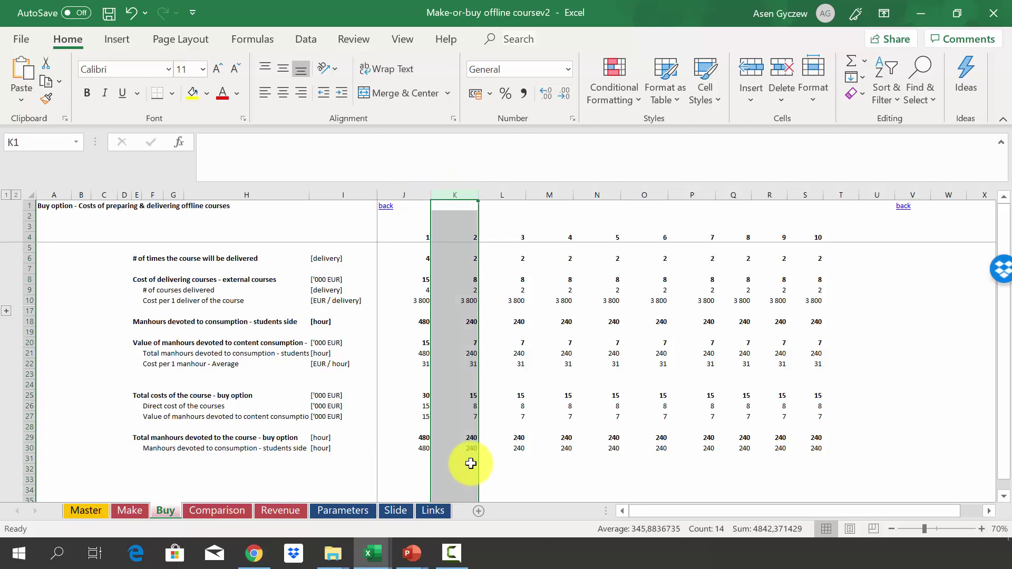
{"action": "left_click", "coordinate": [448, 434]}
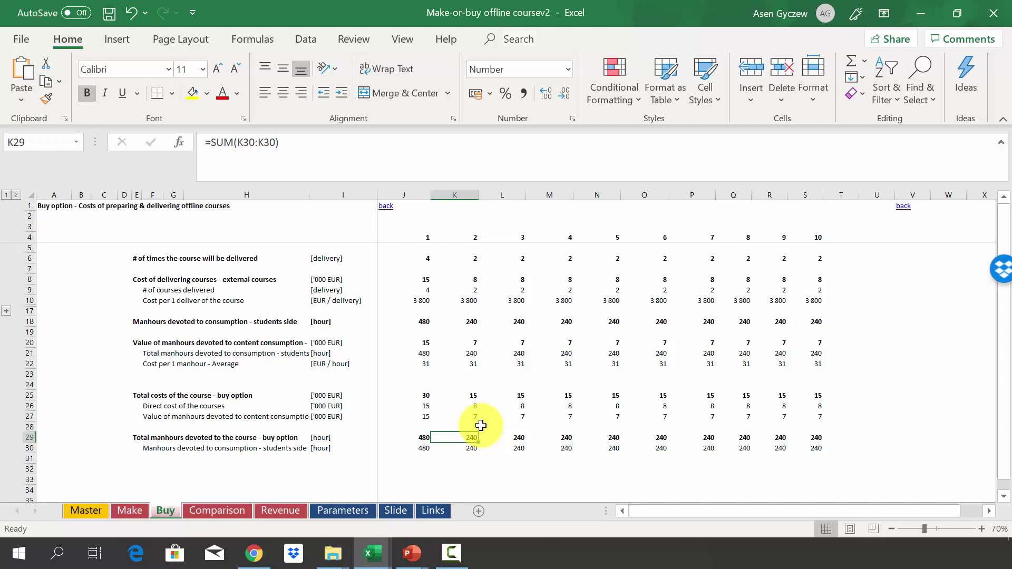
{"action": "key", "text": "ctrl+Page_Down"}
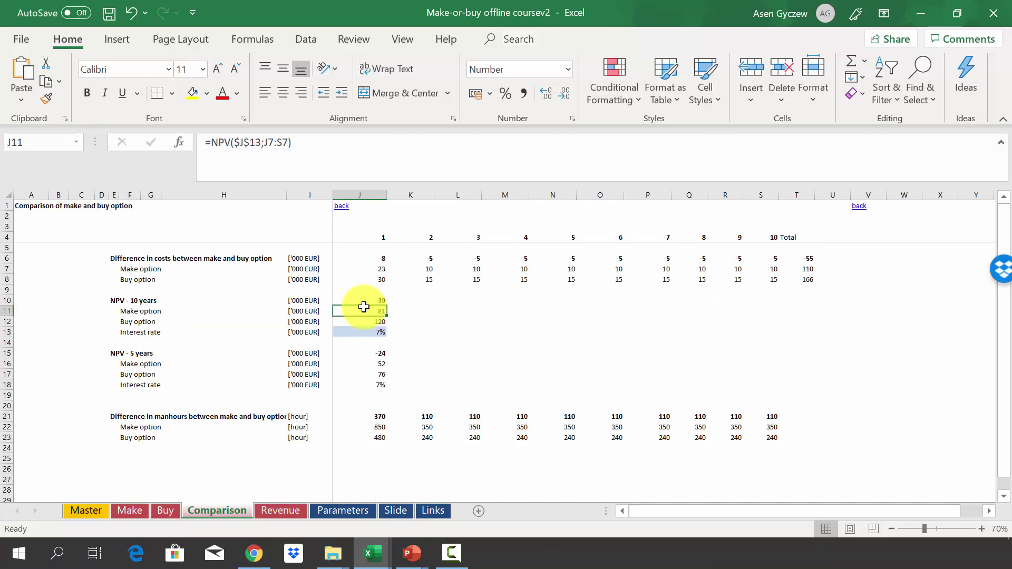
{"action": "left_click", "coordinate": [210, 269]}
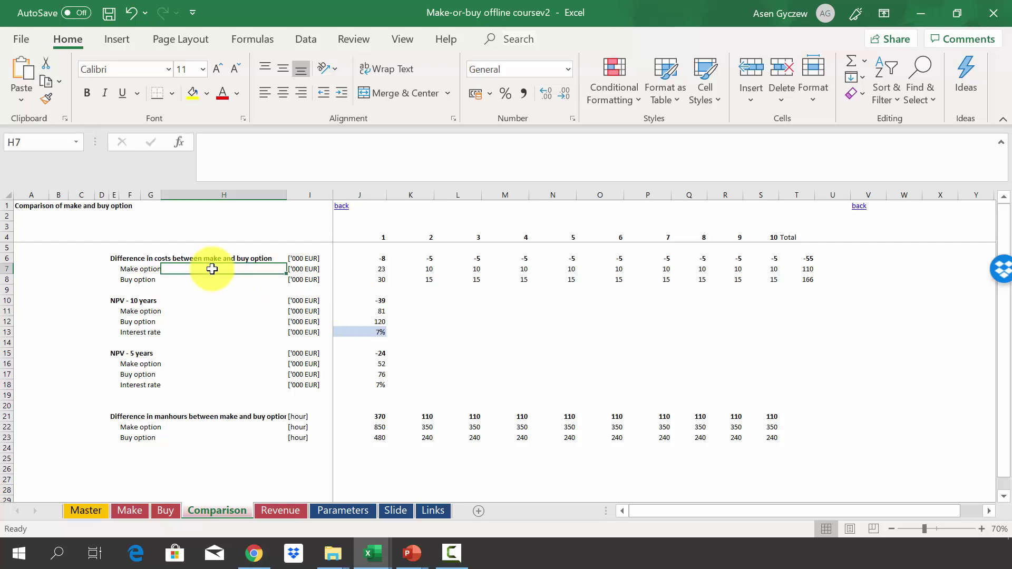
{"action": "left_click", "coordinate": [188, 258]}
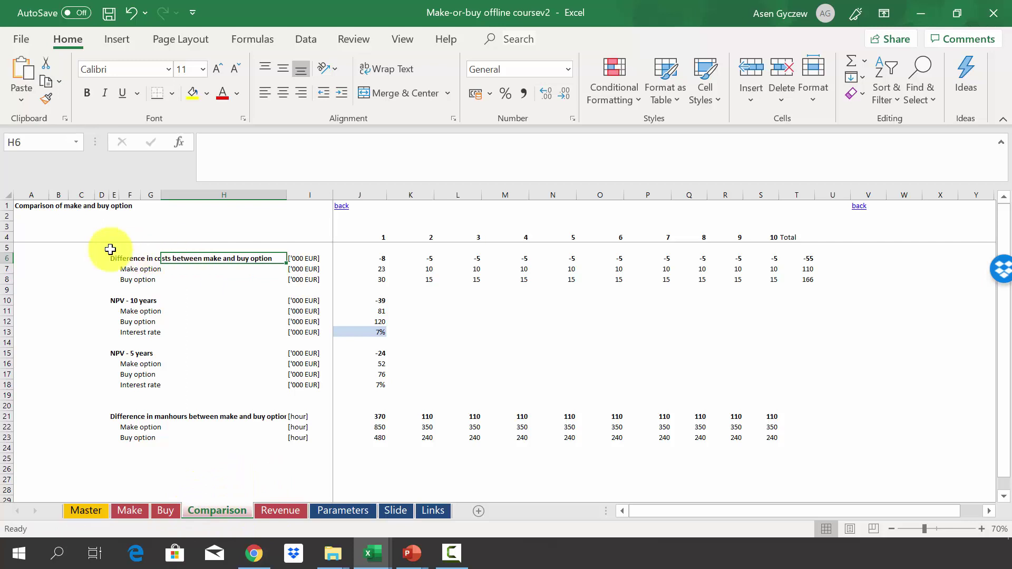
{"action": "left_click", "coordinate": [7, 259]}
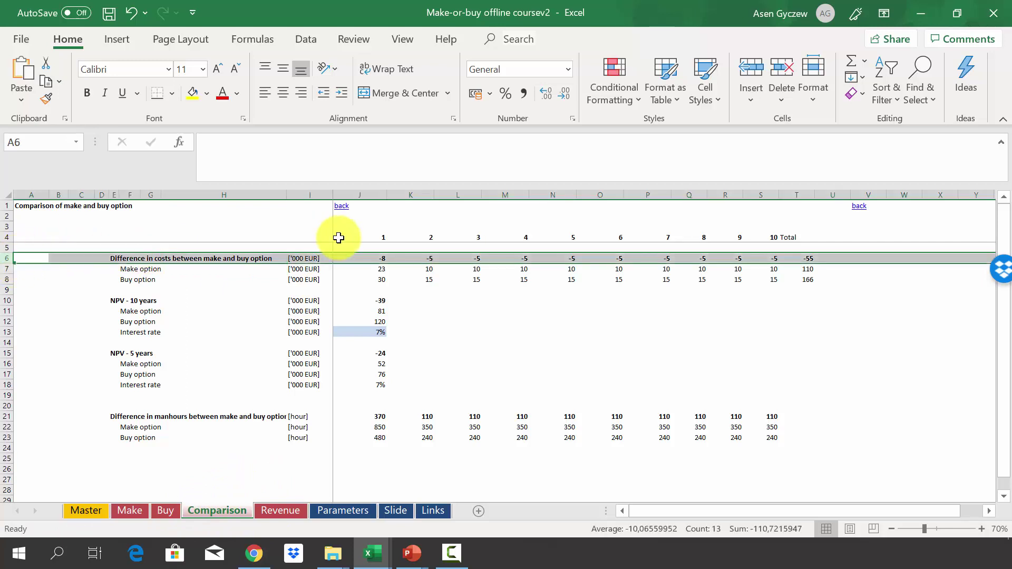
{"action": "left_click", "coordinate": [355, 258]}
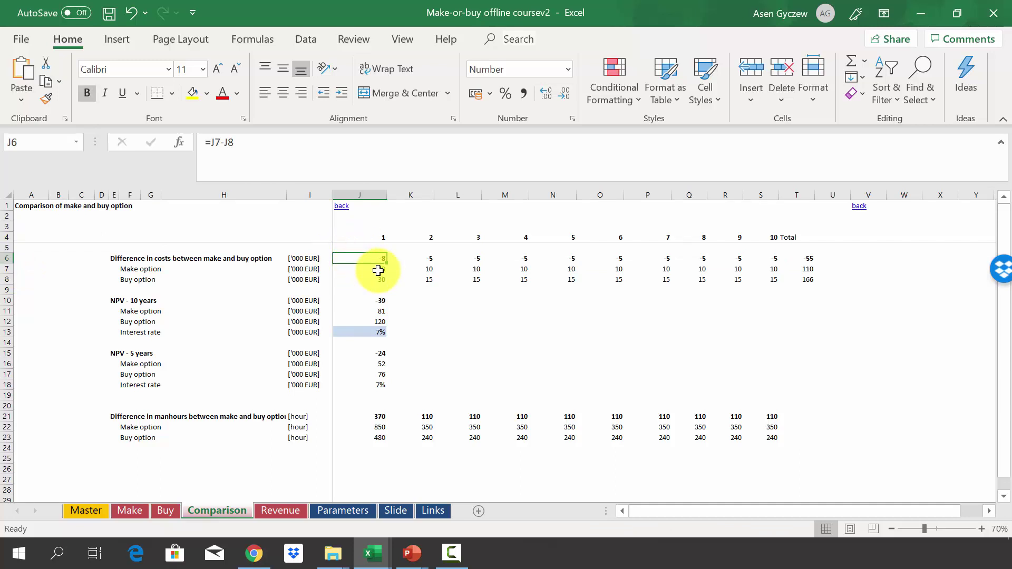
{"action": "double_click", "coordinate": [355, 261]}
{"action": "key", "text": "Escape"}
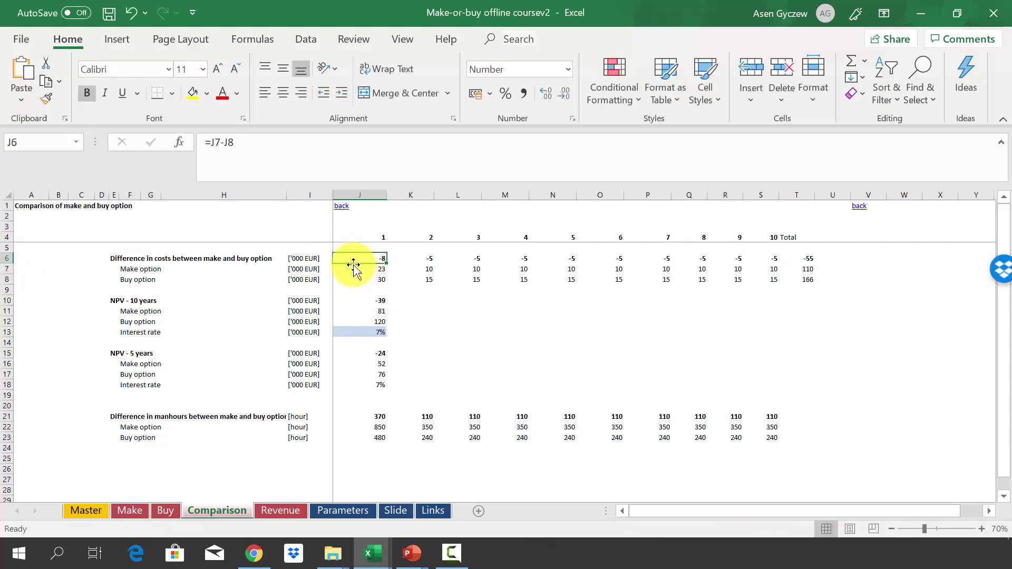
{"action": "left_click", "coordinate": [367, 271]}
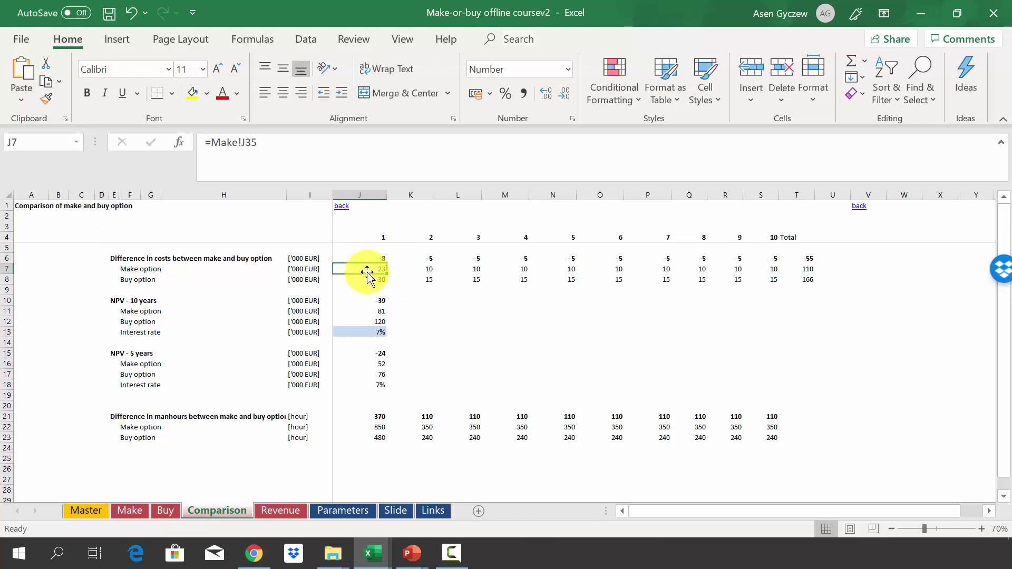
{"action": "left_click", "coordinate": [366, 280]}
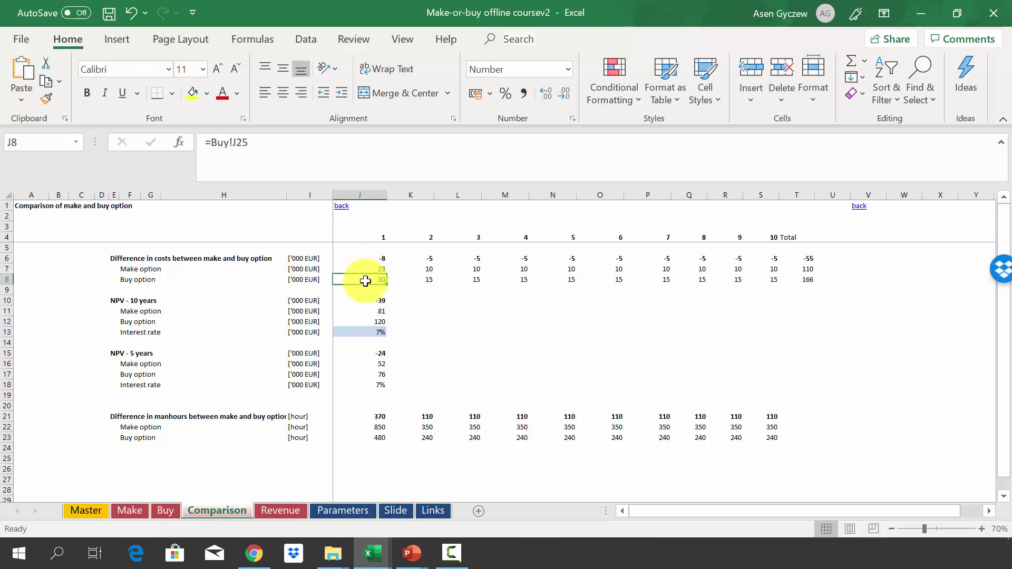
{"action": "left_click", "coordinate": [369, 258]}
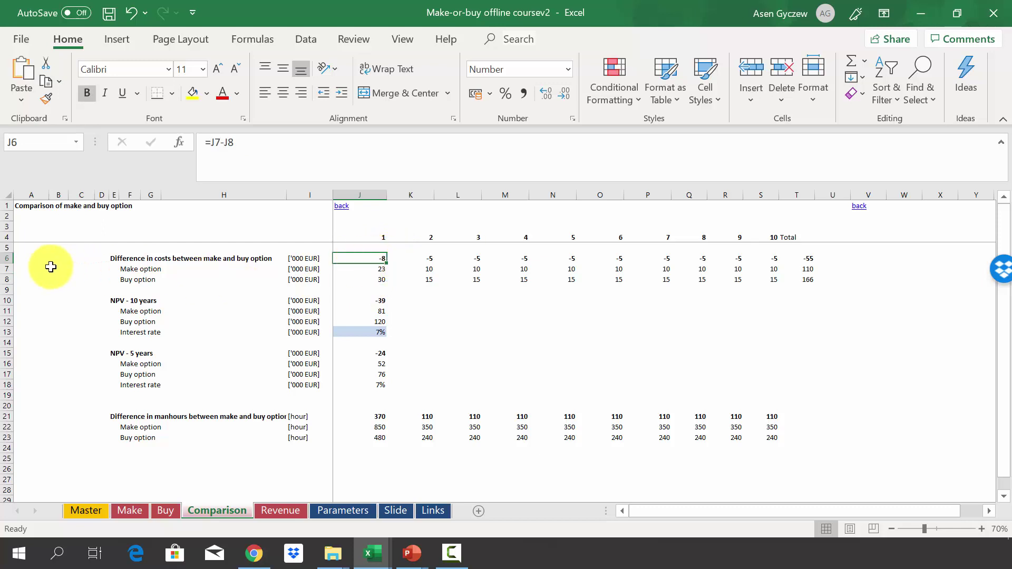
{"action": "left_click", "coordinate": [7, 268]}
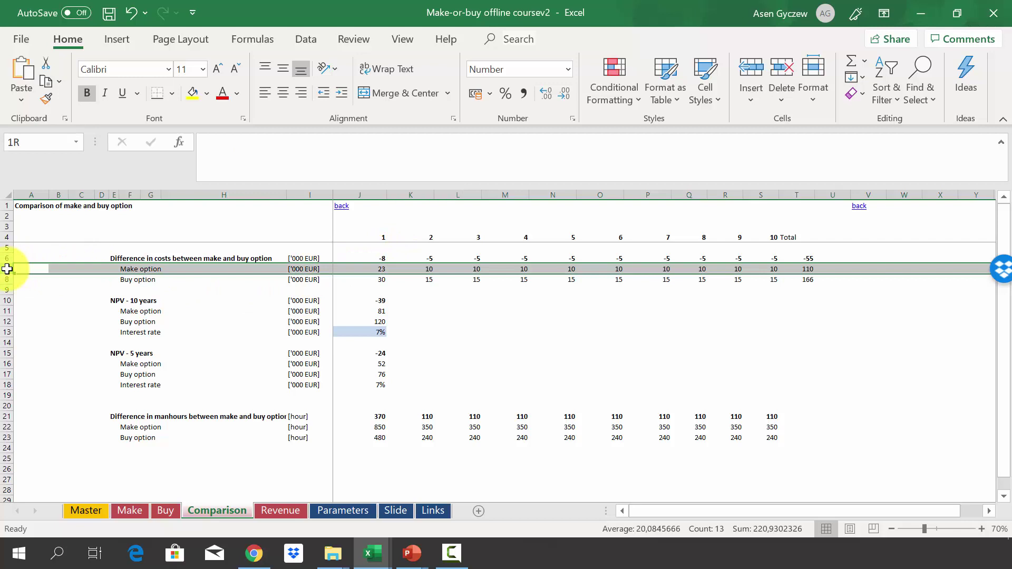
{"action": "left_click", "coordinate": [794, 196]}
{"action": "left_click", "coordinate": [792, 269]}
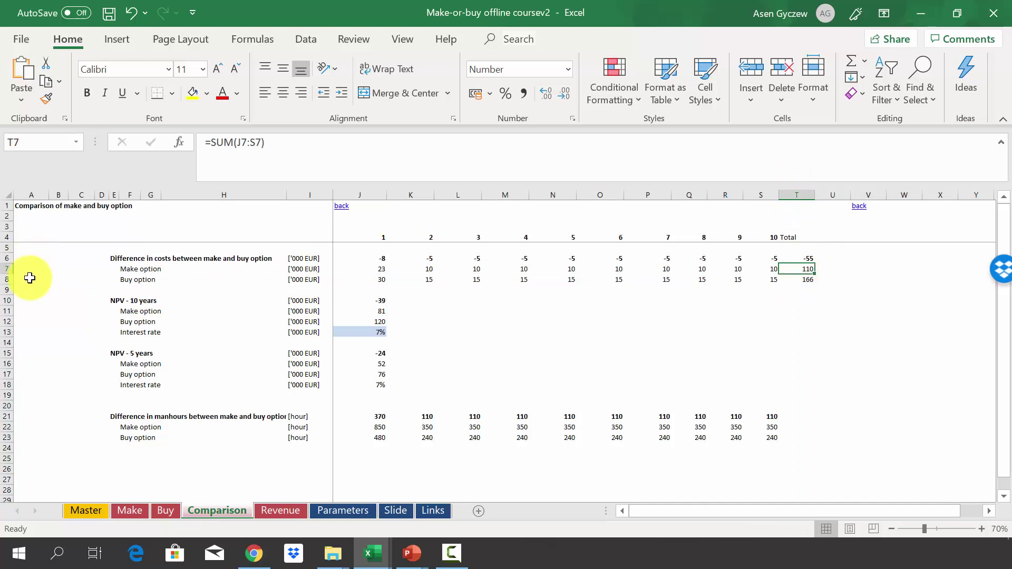
{"action": "left_click", "coordinate": [6, 267]}
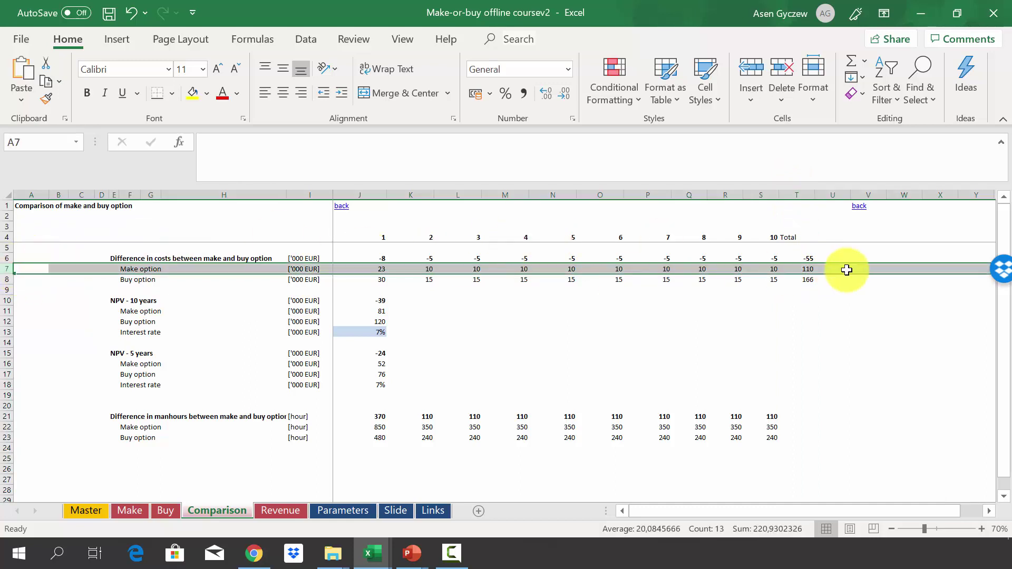
{"action": "left_click", "coordinate": [788, 270]}
{"action": "left_click", "coordinate": [790, 280]}
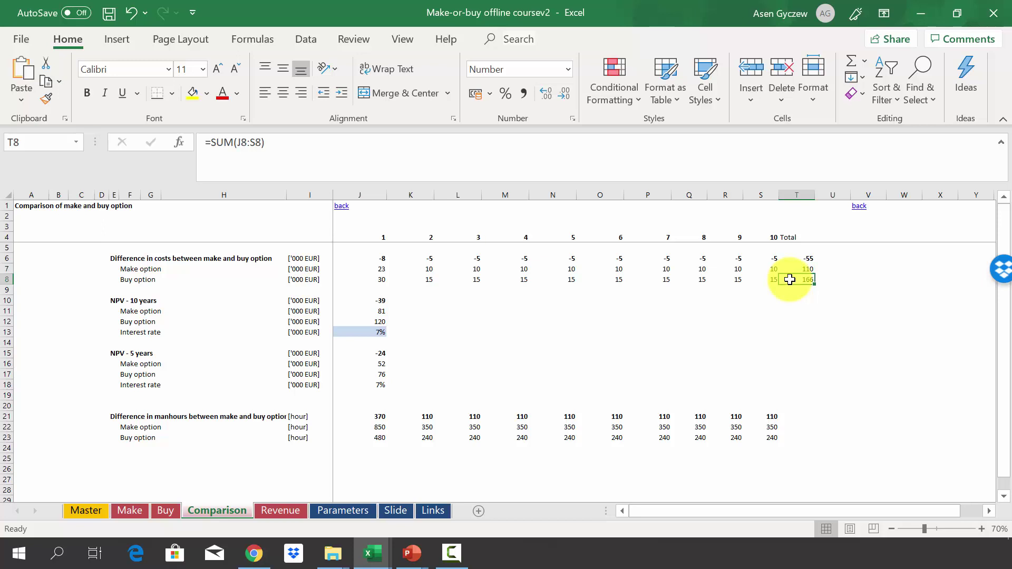
{"action": "left_click", "coordinate": [796, 258]}
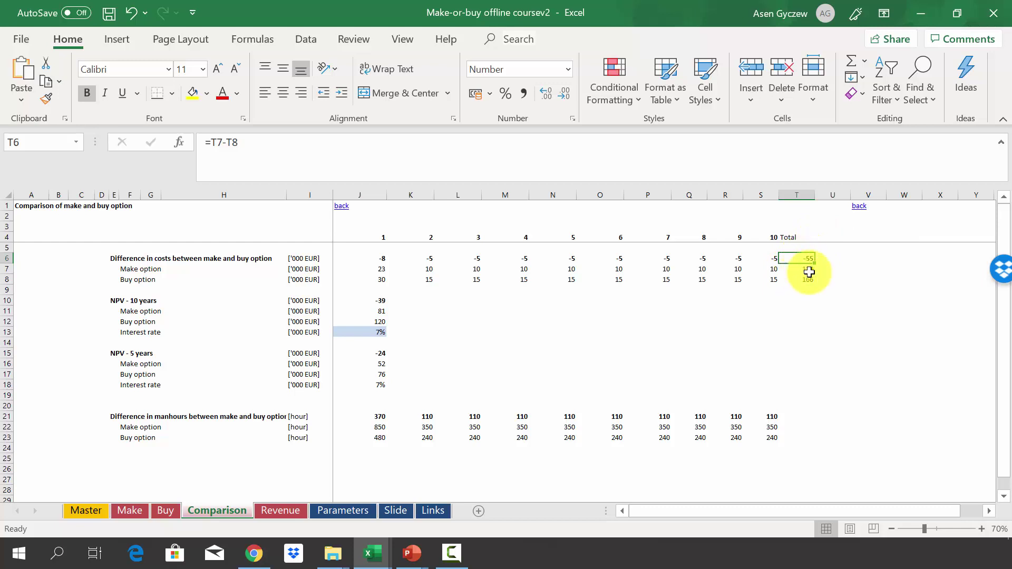
{"action": "left_click", "coordinate": [444, 257]}
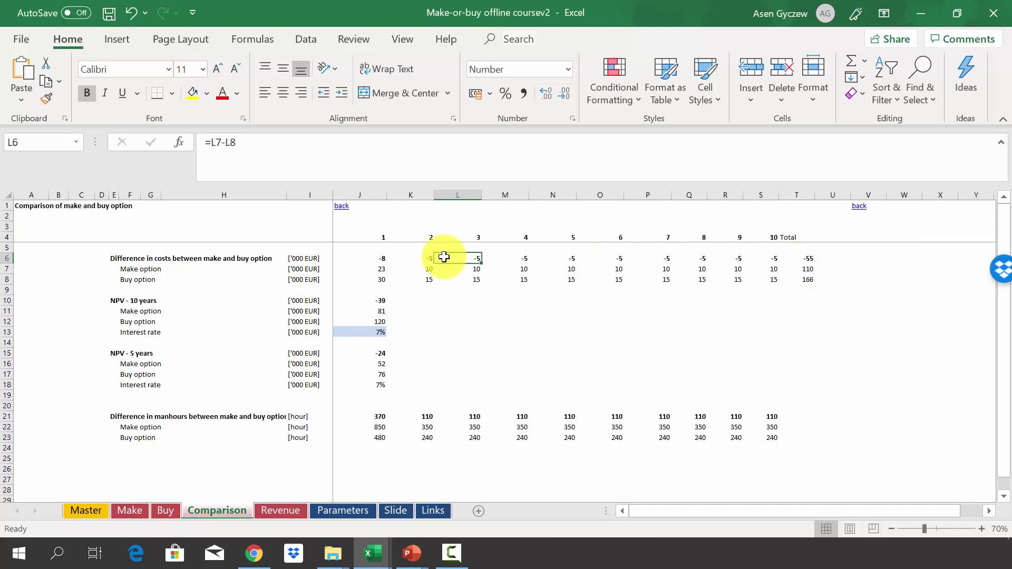
{"action": "left_click", "coordinate": [9, 301]}
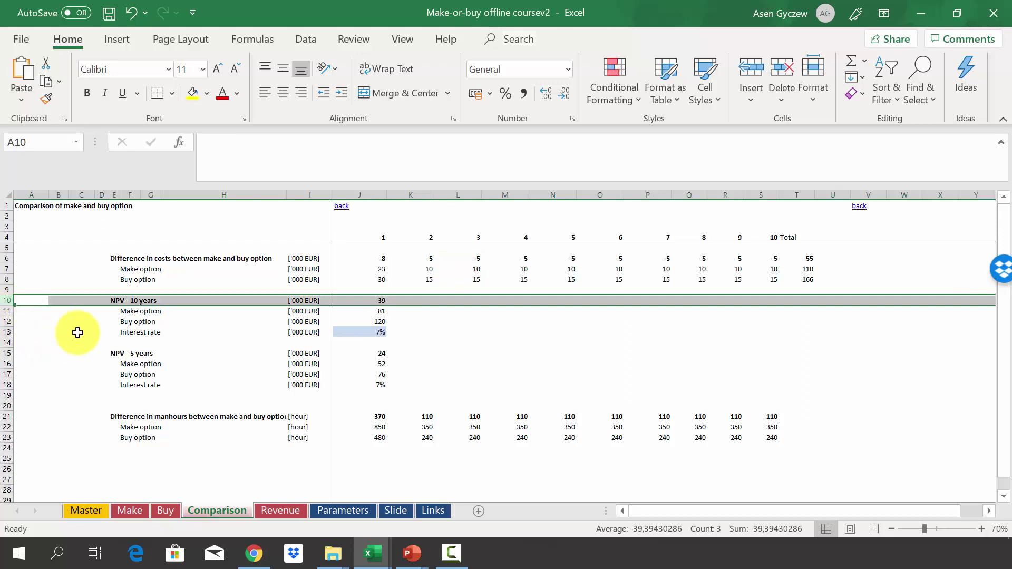
{"action": "left_click", "coordinate": [143, 313]}
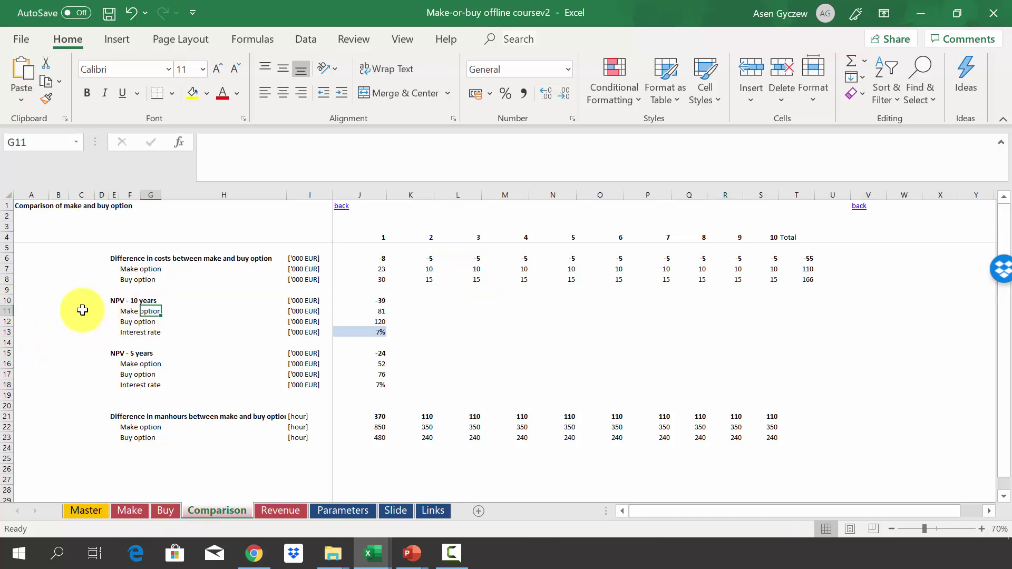
{"action": "left_click", "coordinate": [13, 313]}
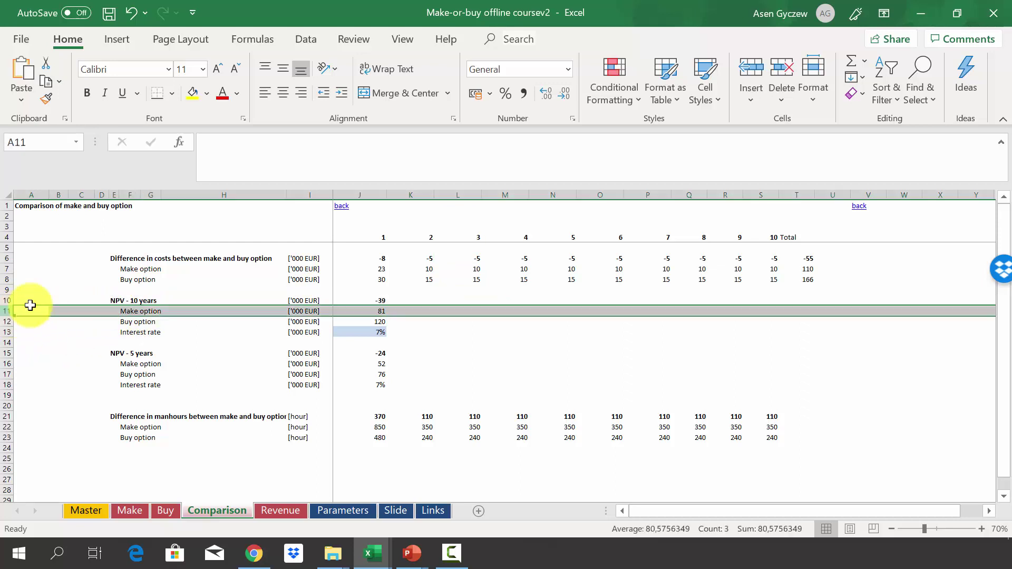
{"action": "left_click", "coordinate": [369, 311]}
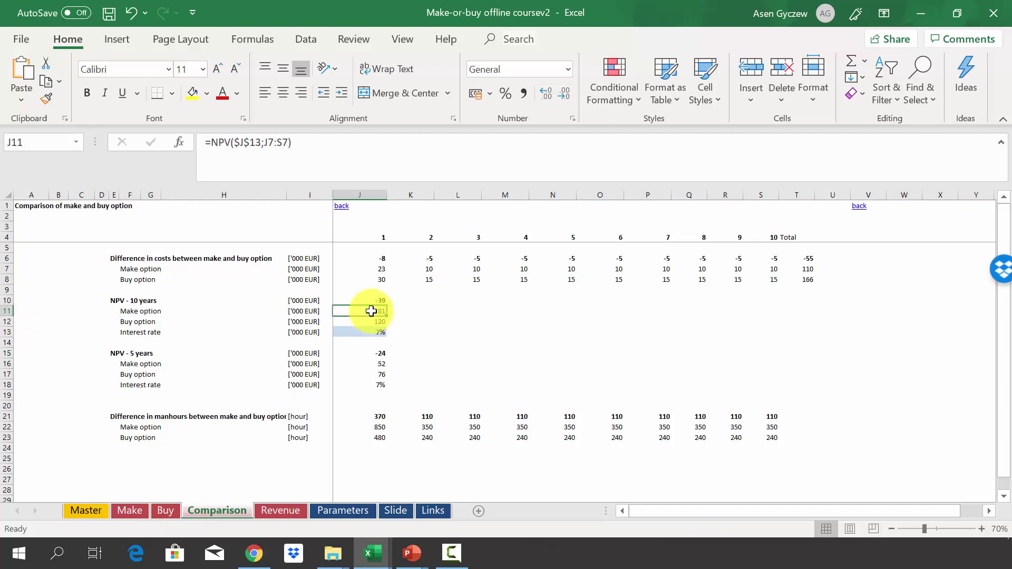
{"action": "left_click", "coordinate": [7, 322]}
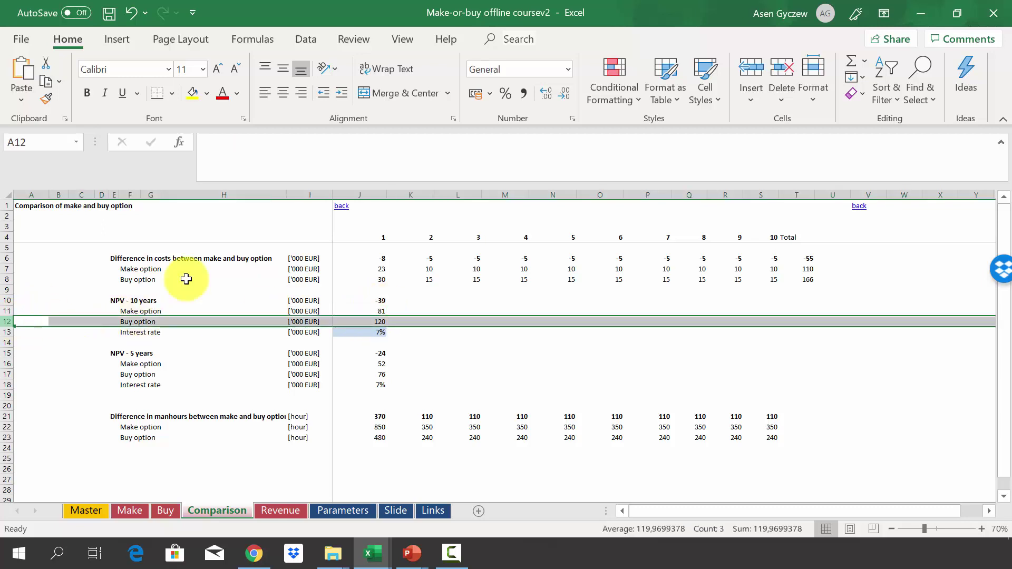
{"action": "left_click", "coordinate": [362, 322]}
{"action": "left_click", "coordinate": [363, 300]}
{"action": "left_click", "coordinate": [802, 257]}
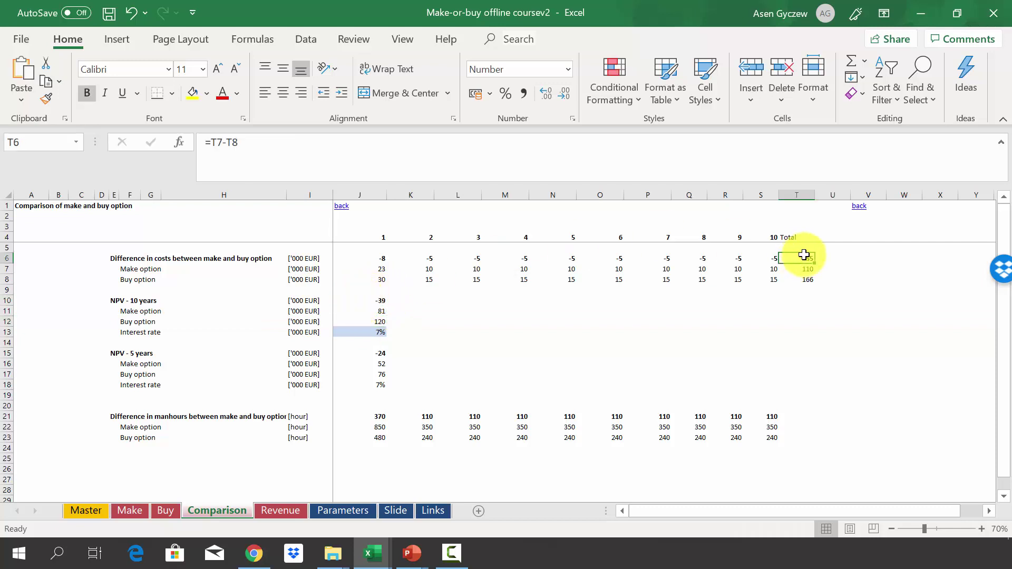
{"action": "left_click", "coordinate": [367, 295]}
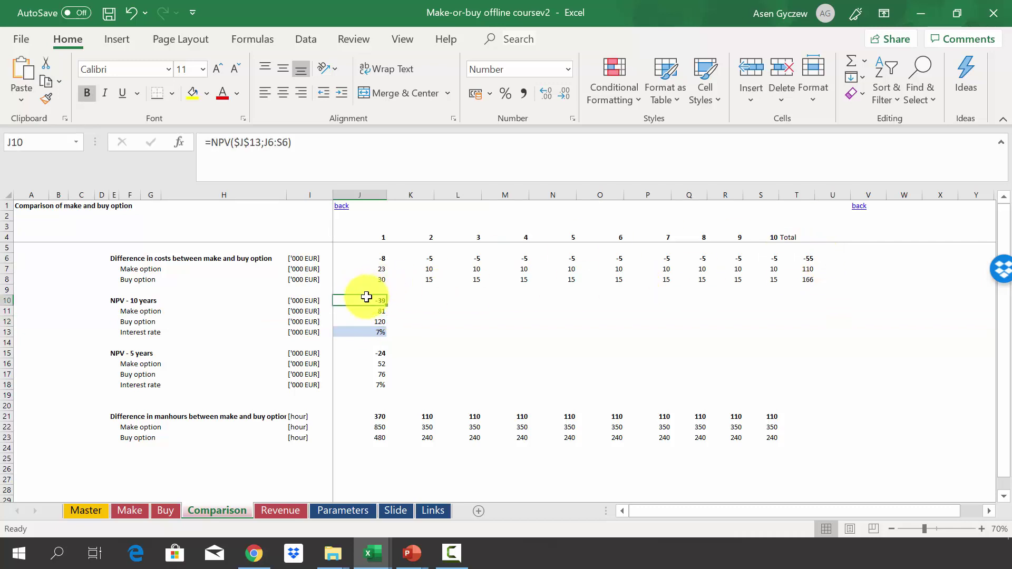
{"action": "left_click", "coordinate": [366, 353]}
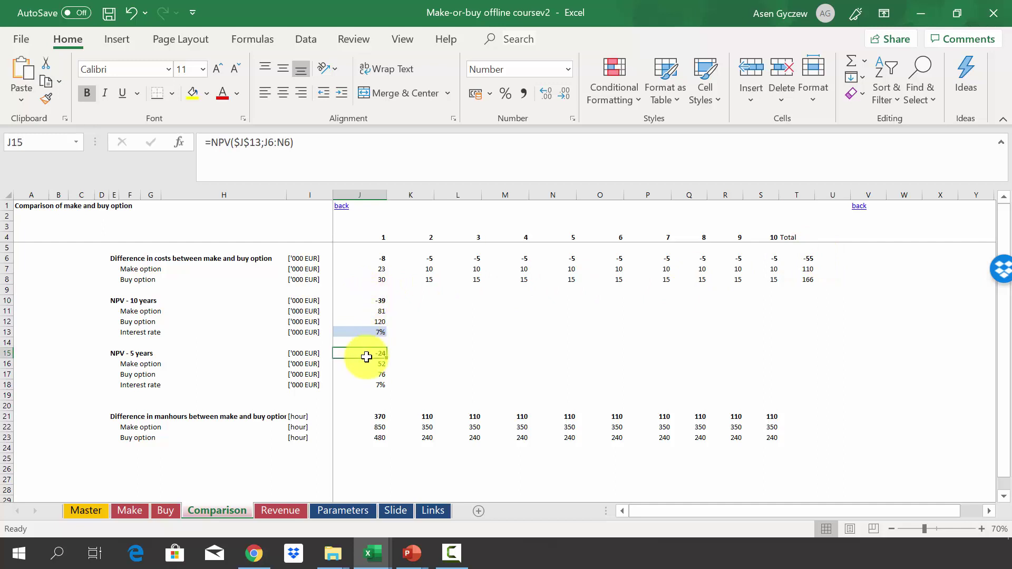
{"action": "left_click", "coordinate": [10, 352]}
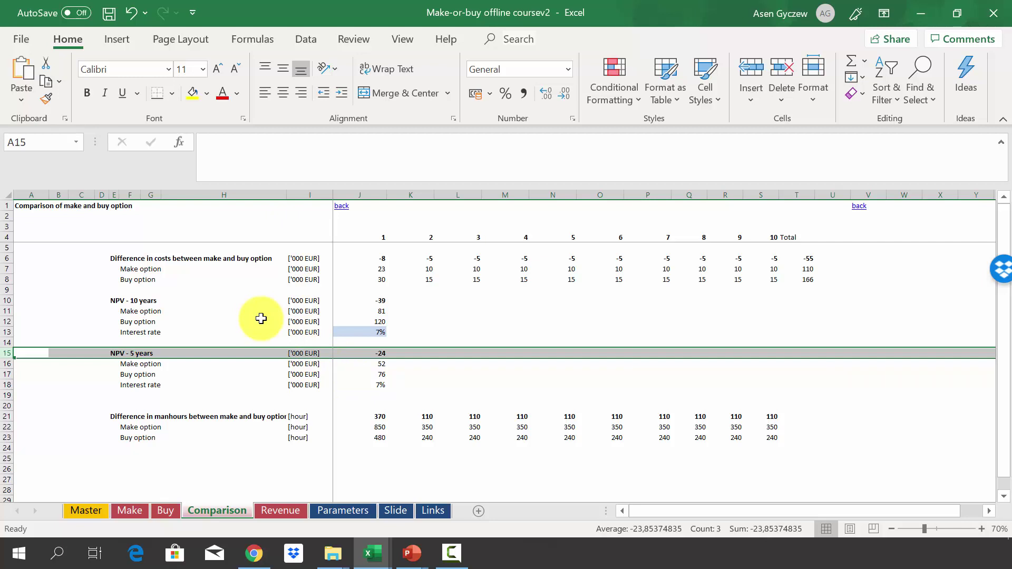
{"action": "left_click", "coordinate": [358, 311]}
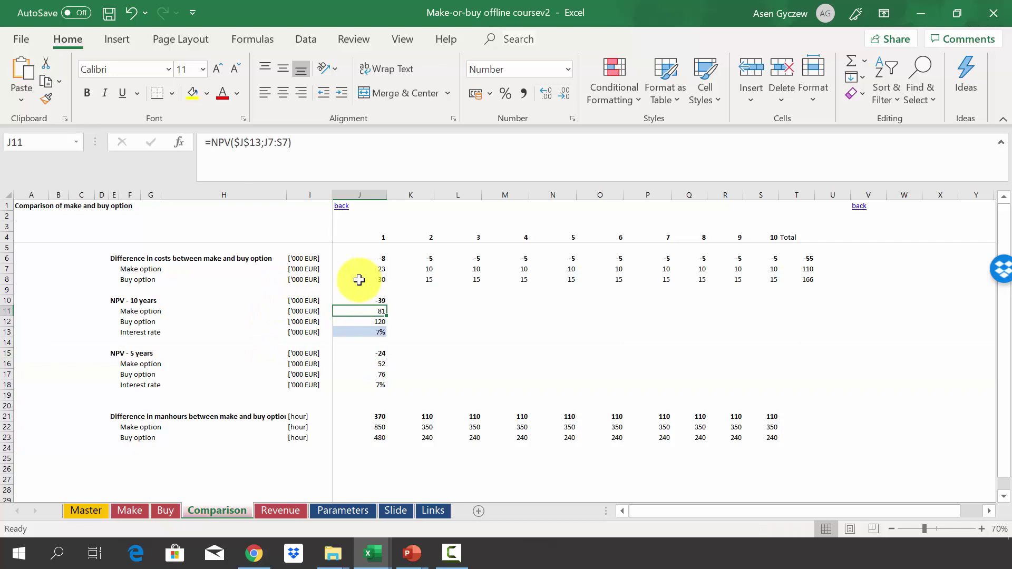
{"action": "left_click", "coordinate": [12, 268]}
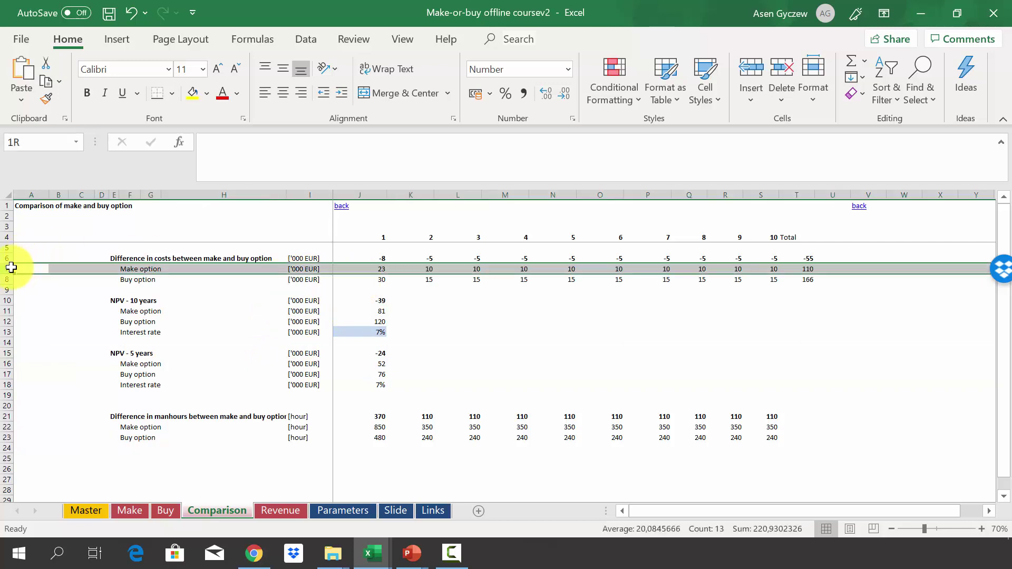
{"action": "left_click", "coordinate": [375, 320]}
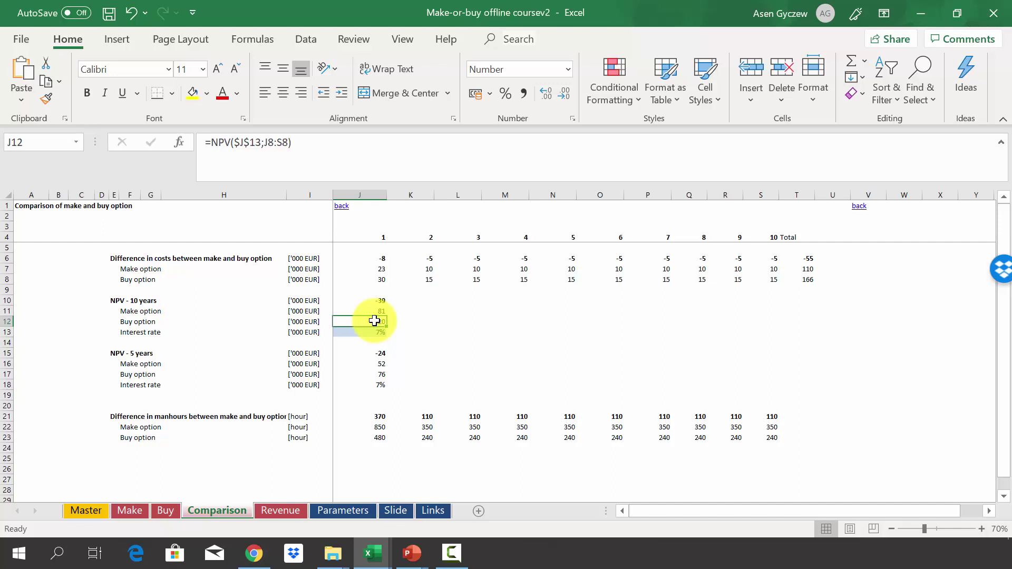
{"action": "left_click", "coordinate": [4, 416]}
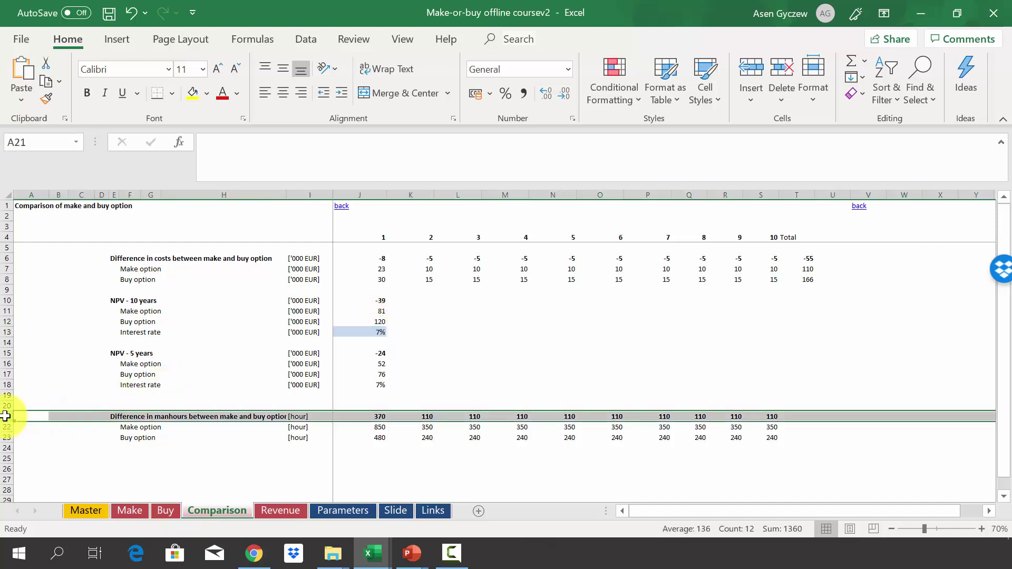
{"action": "left_click", "coordinate": [7, 427]}
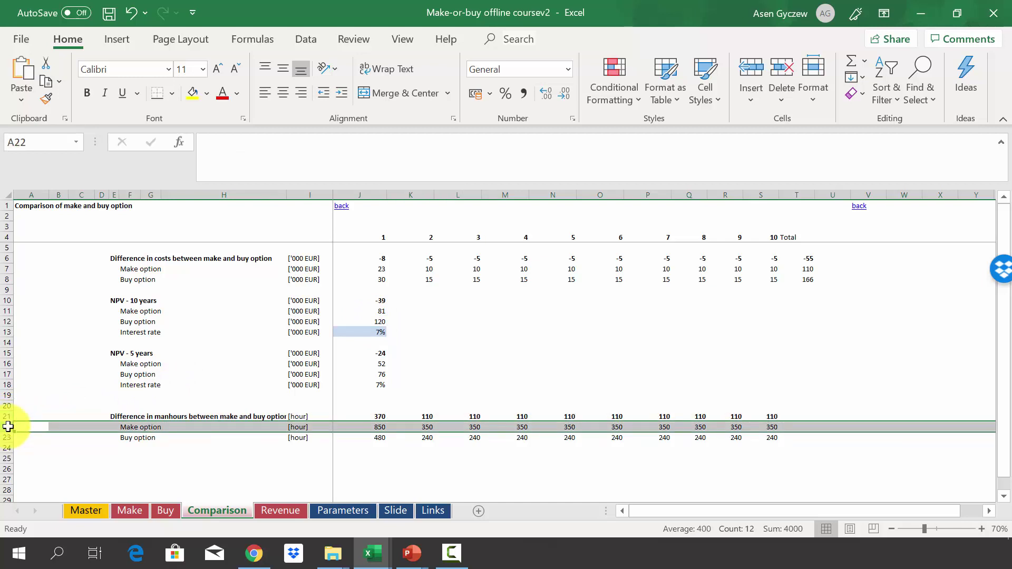
{"action": "left_click", "coordinate": [365, 425]}
{"action": "left_click", "coordinate": [357, 195]}
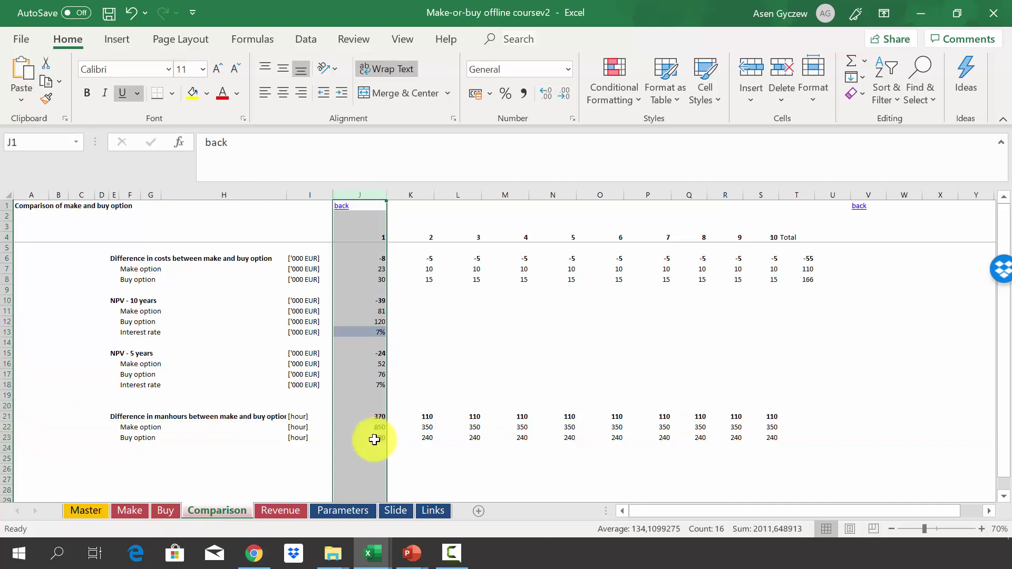
{"action": "left_click", "coordinate": [362, 437]}
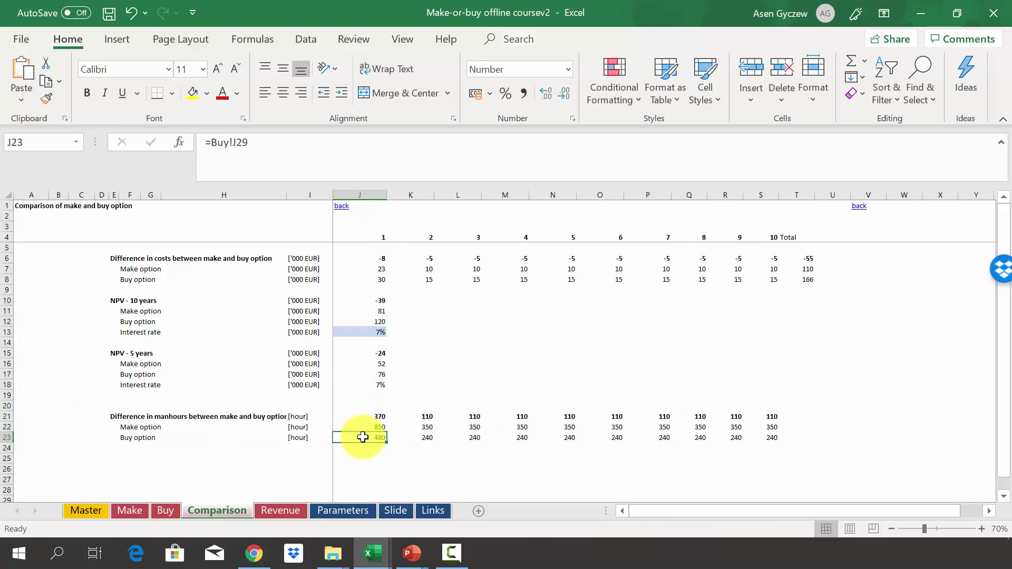
{"action": "left_click", "coordinate": [357, 416]}
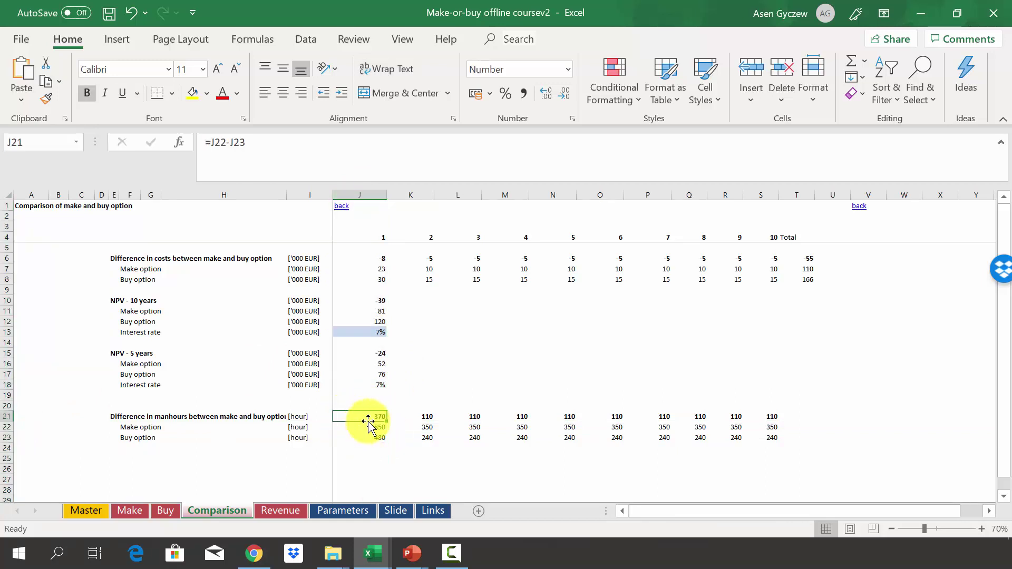
{"action": "left_click", "coordinate": [405, 417]}
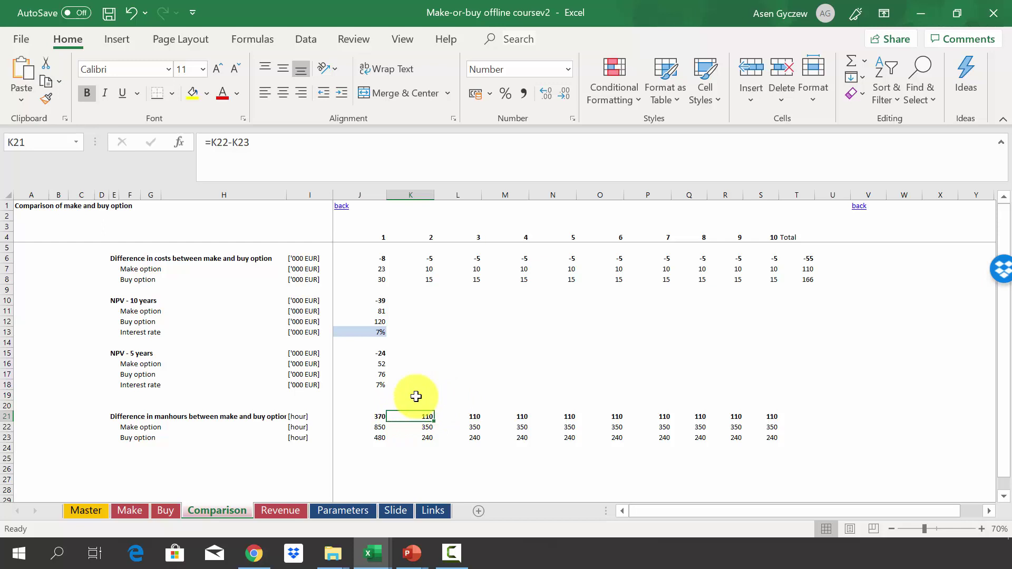
{"action": "left_click", "coordinate": [101, 426]}
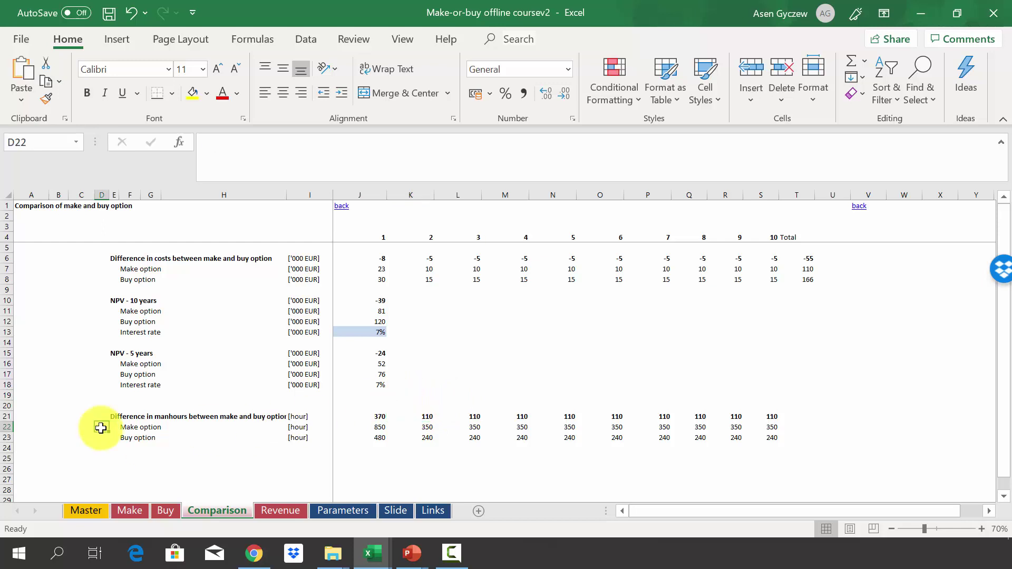
{"action": "left_click", "coordinate": [3, 426]}
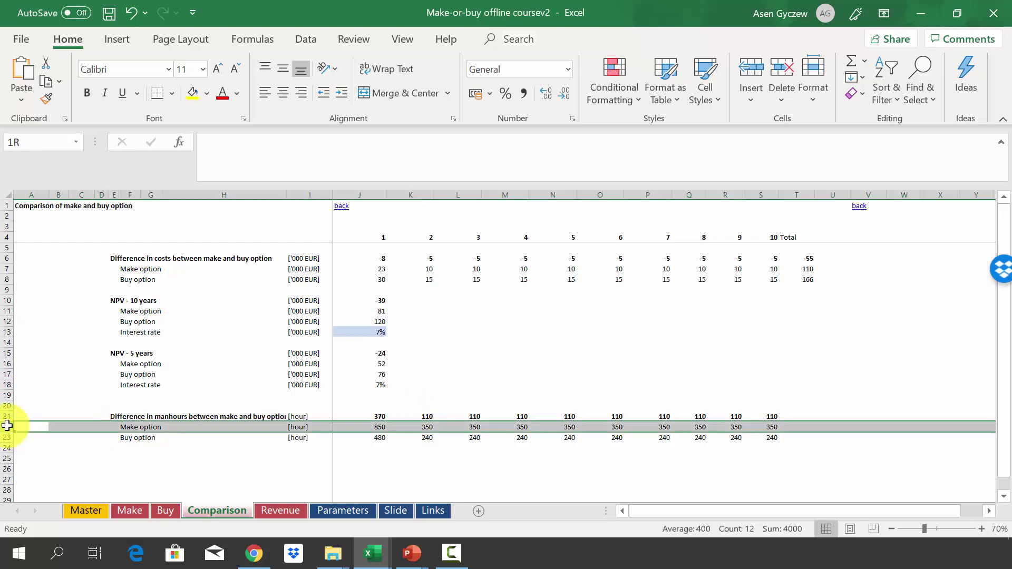
{"action": "left_click", "coordinate": [350, 425]}
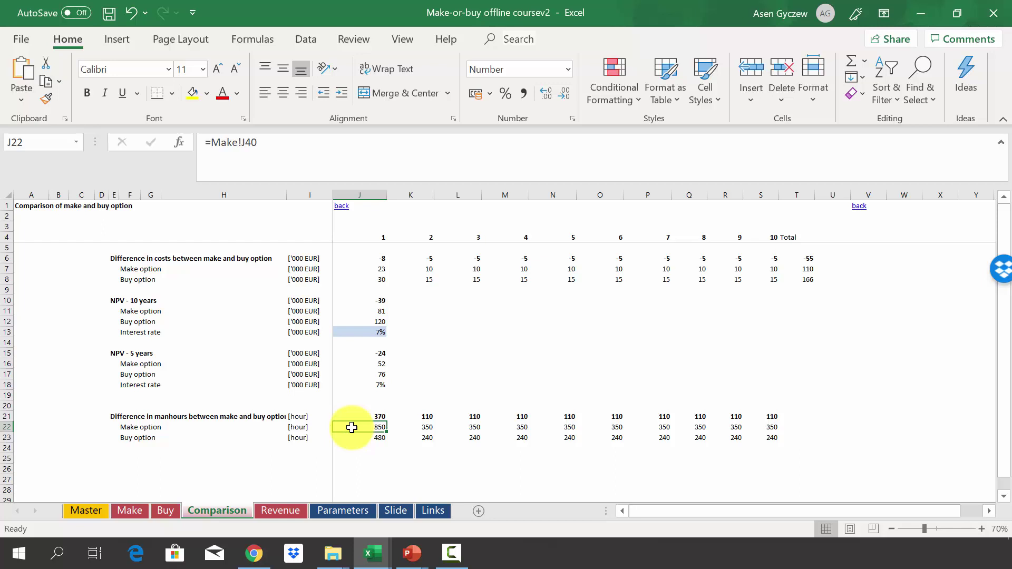
{"action": "left_click", "coordinate": [362, 412]}
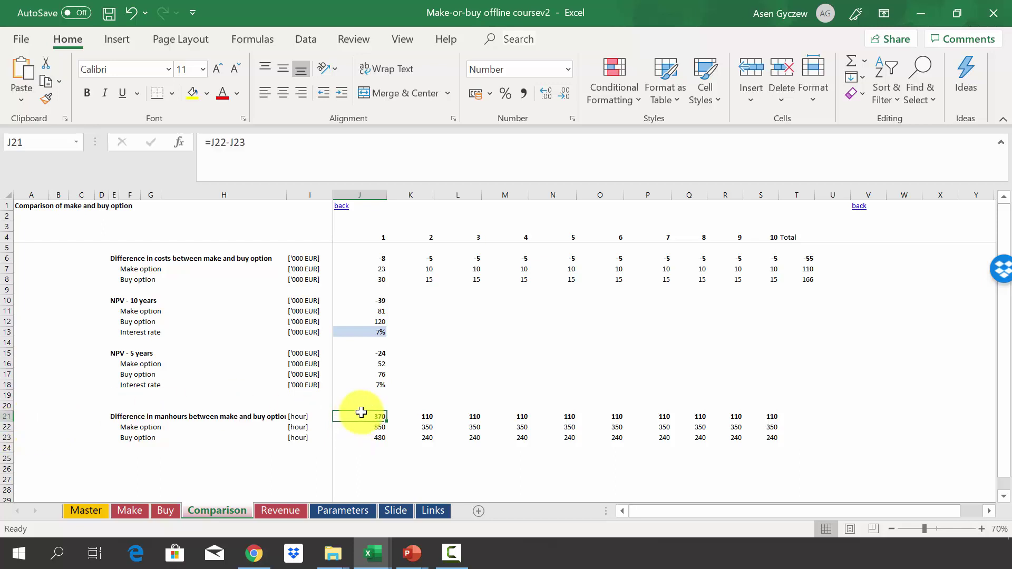
{"action": "left_click", "coordinate": [7, 416]}
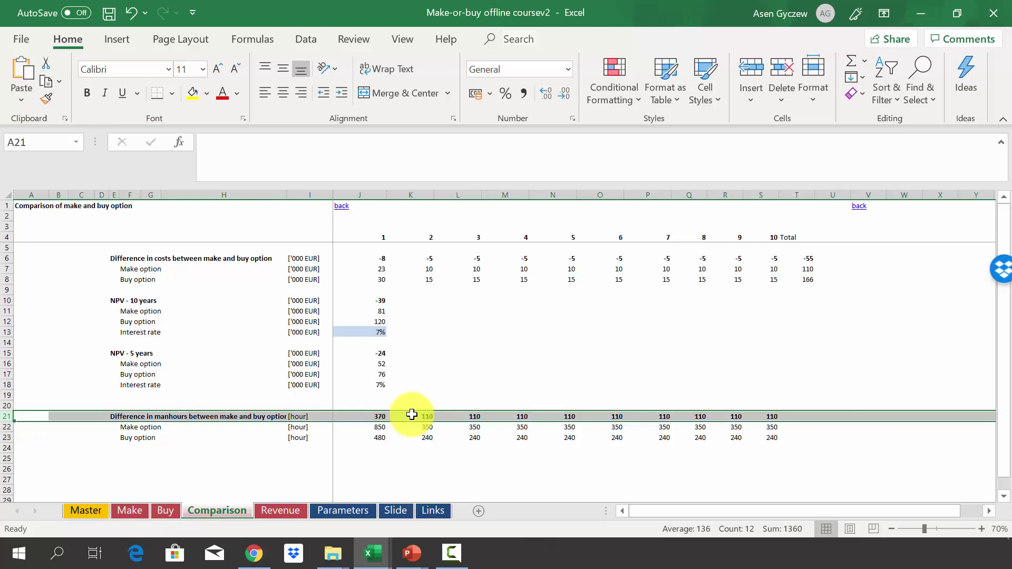
{"action": "left_click", "coordinate": [367, 416]}
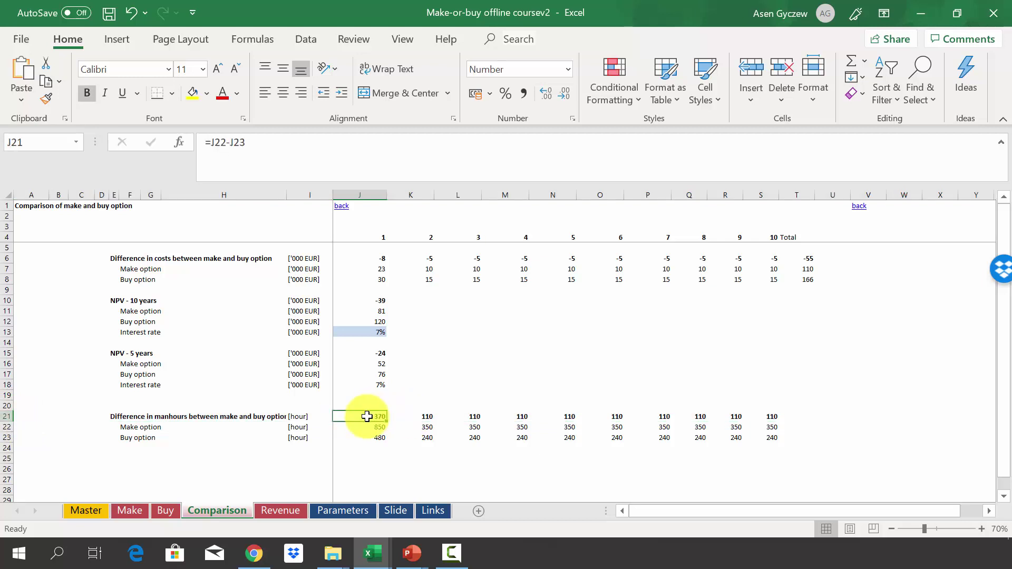
{"action": "left_click", "coordinate": [92, 419]}
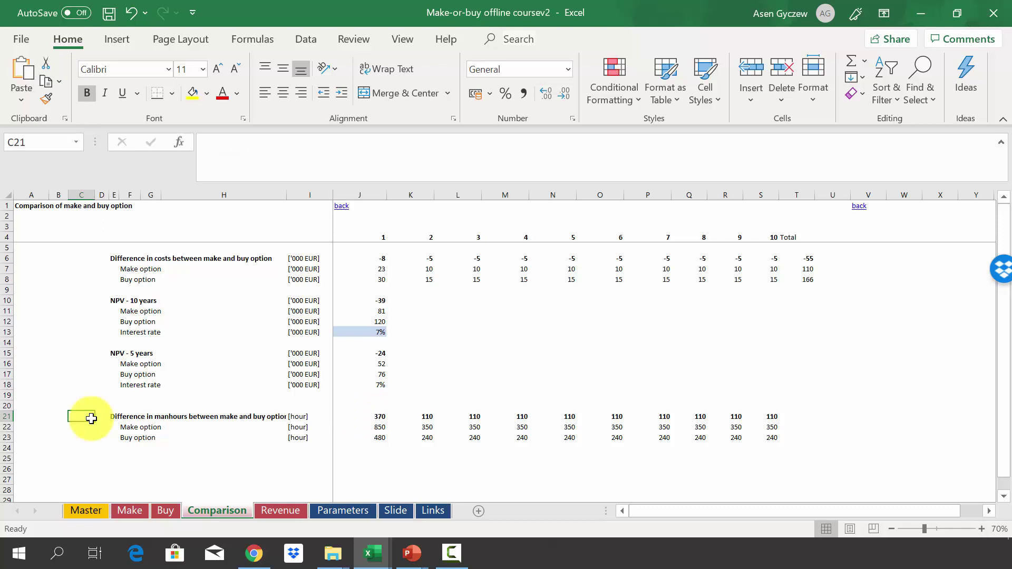
{"action": "left_click", "coordinate": [7, 417]}
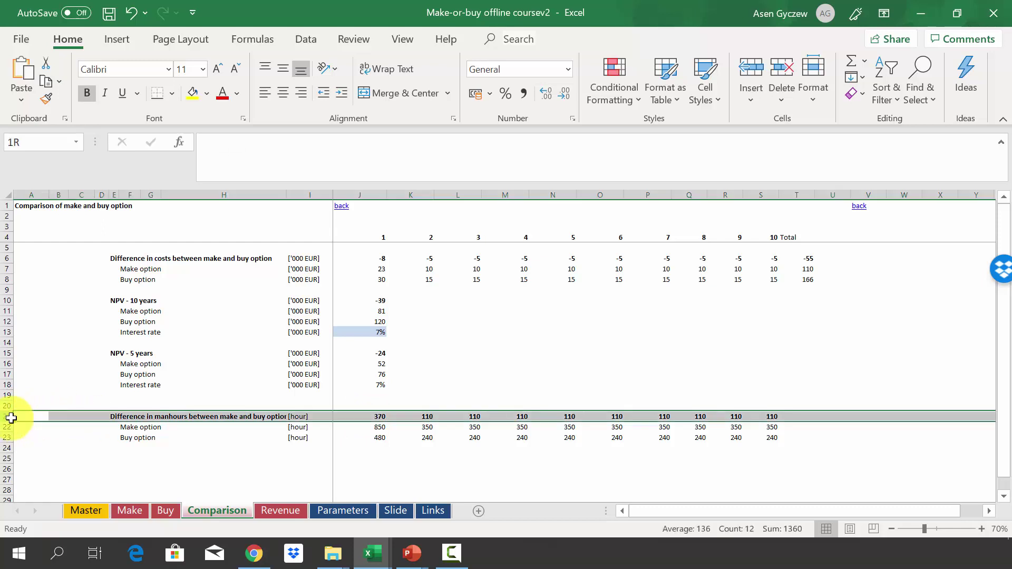
{"action": "left_click", "coordinate": [353, 416]}
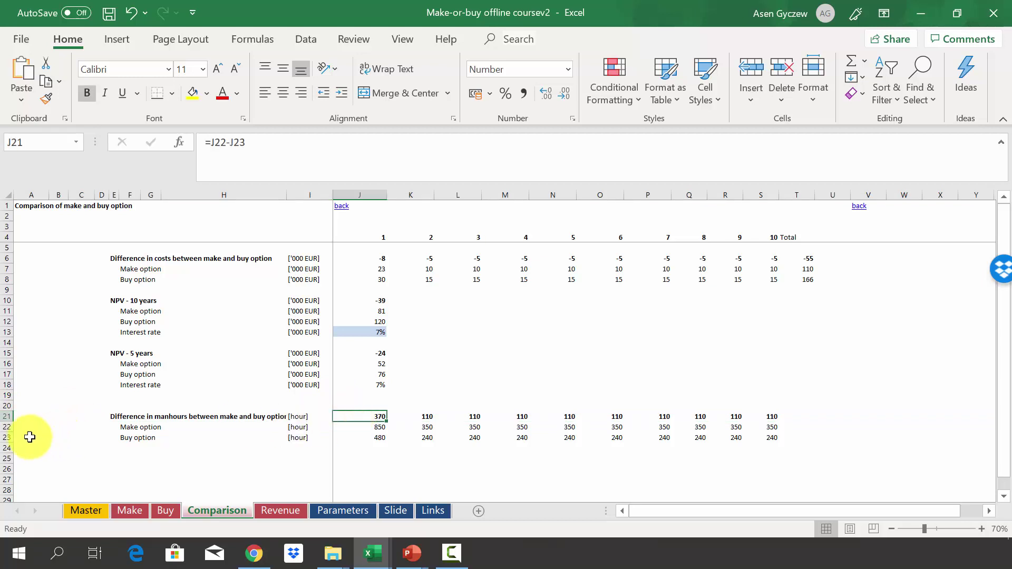
{"action": "left_click", "coordinate": [7, 426]}
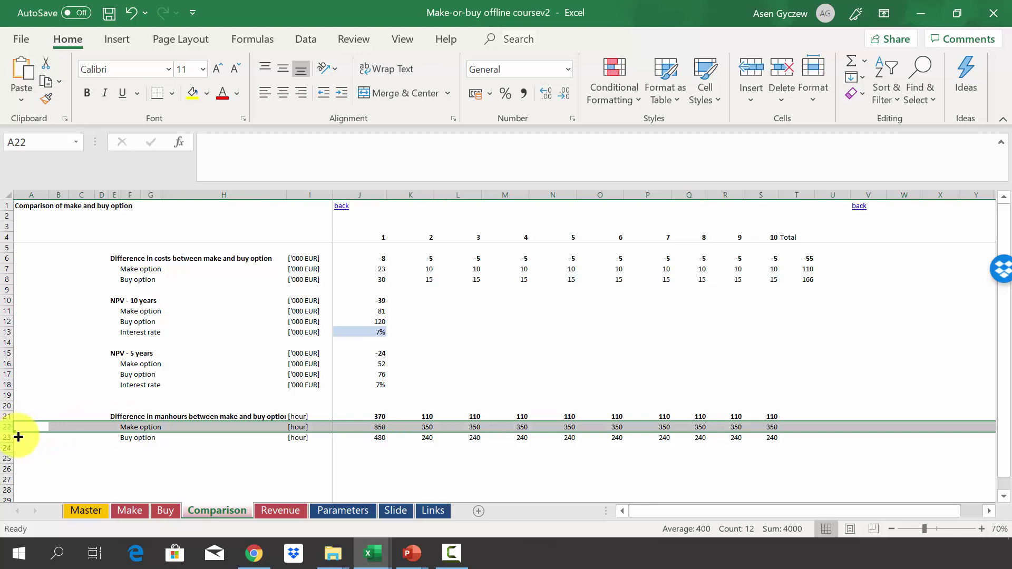
{"action": "left_click", "coordinate": [13, 436]}
{"action": "left_click", "coordinate": [338, 404]}
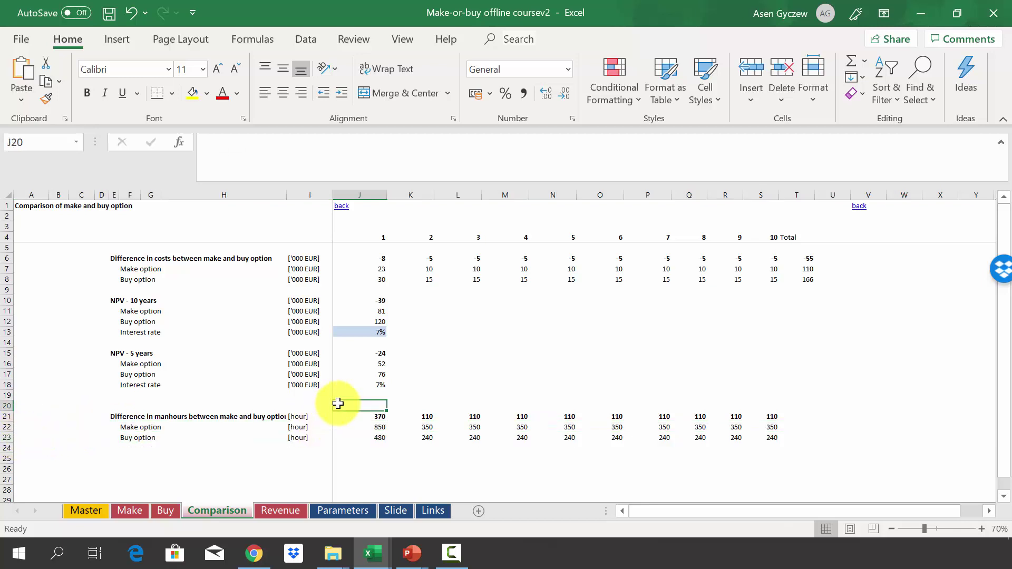